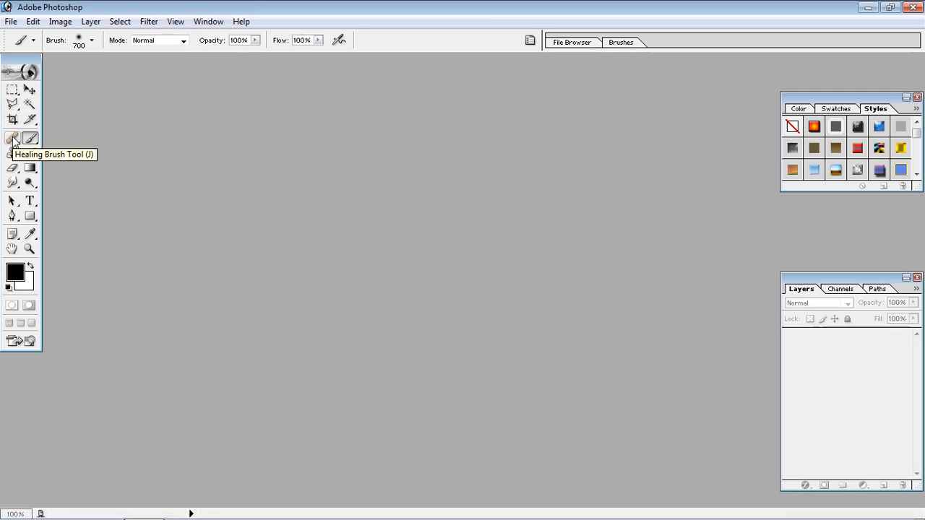
Browse the Images folder for files to open and select the images ileana-hot-curve-show-10, ili and ilia.
{"action": "double_click", "coordinate": [320, 187]}
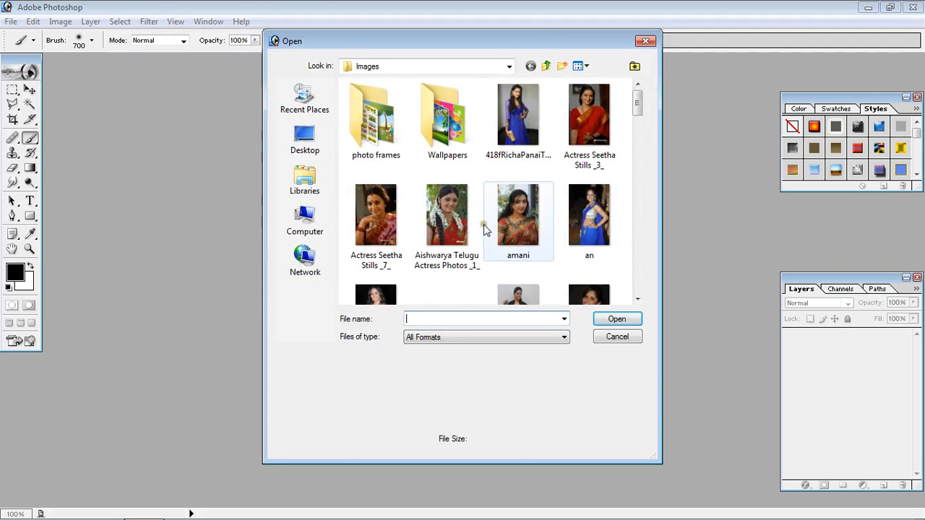
{"action": "left_click", "coordinate": [480, 226]}
{"action": "key", "text": "Down"}
{"action": "key", "text": "Down"}
{"action": "key", "text": "Down"}
{"action": "key", "text": "Down"}
{"action": "key", "text": "Down"}
{"action": "key", "text": "Down"}
{"action": "key", "text": "Down"}
{"action": "key", "text": "Down"}
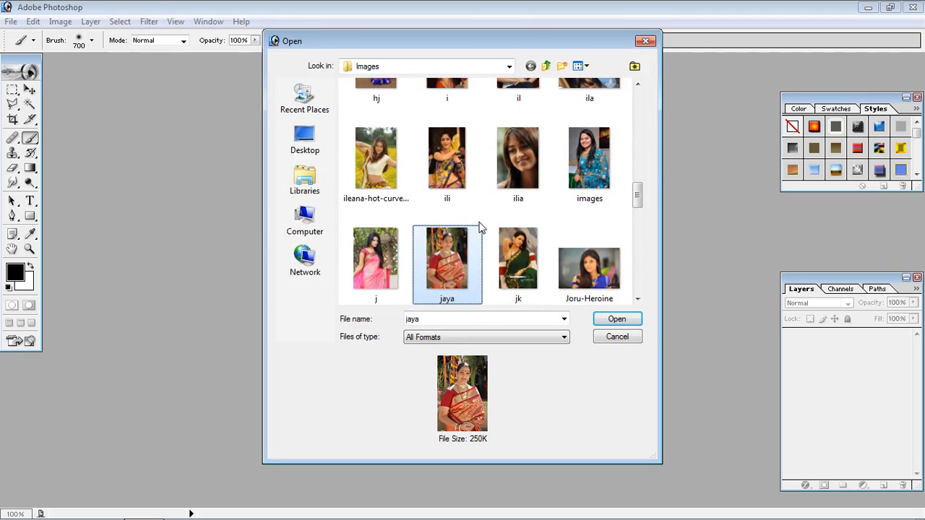
{"action": "left_click", "coordinate": [528, 173]}
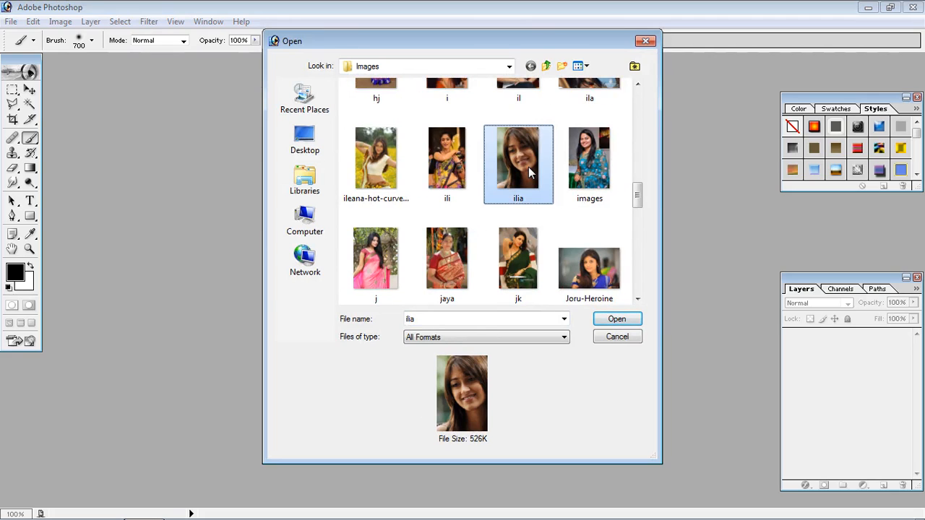
{"action": "key", "text": "shift+Left"}
{"action": "key", "text": "shift+Left"}
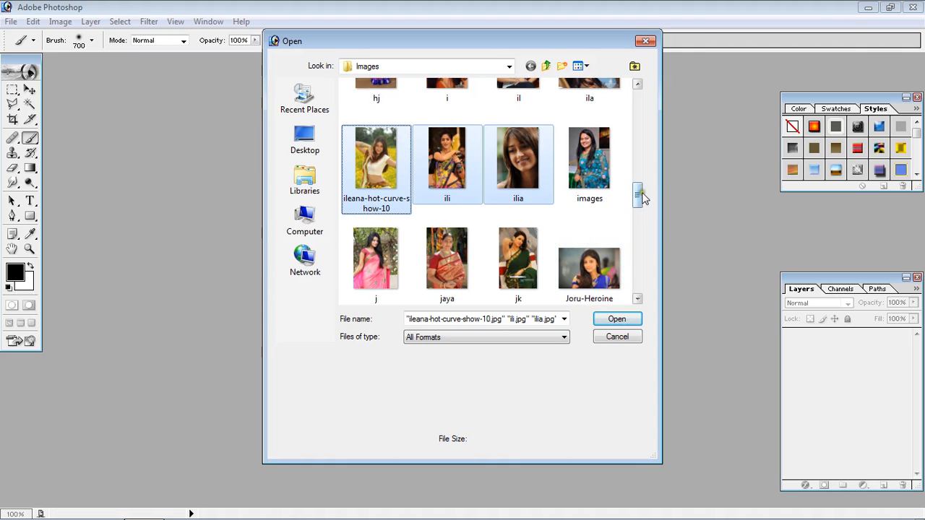
Add the images i and ila to the file selection and open all the selected images.
{"action": "scroll", "coordinate": [643, 197], "scroll_direction": "up", "scroll_amount": 3}
{"action": "left_click", "coordinate": [452, 177], "text": "ctrl"}
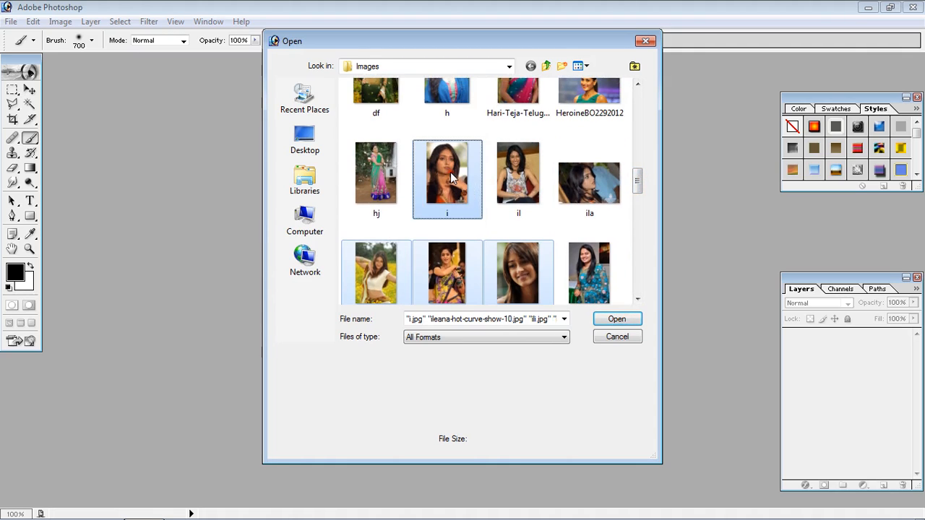
{"action": "left_click", "coordinate": [600, 193], "text": "ctrl"}
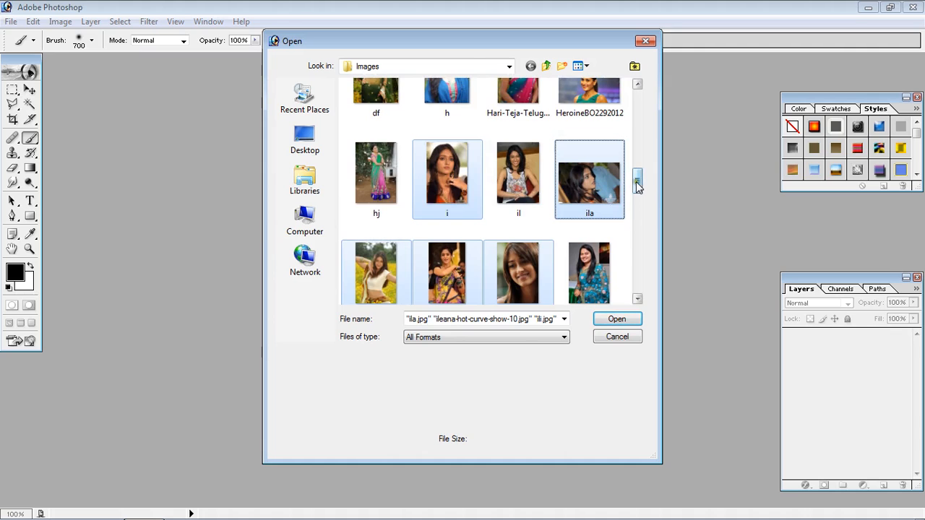
{"action": "scroll", "coordinate": [638, 179], "scroll_direction": "up", "scroll_amount": 2}
{"action": "left_click_drag", "start_coordinate": [638, 176], "coordinate": [637, 282]}
{"action": "left_click", "coordinate": [613, 320]}
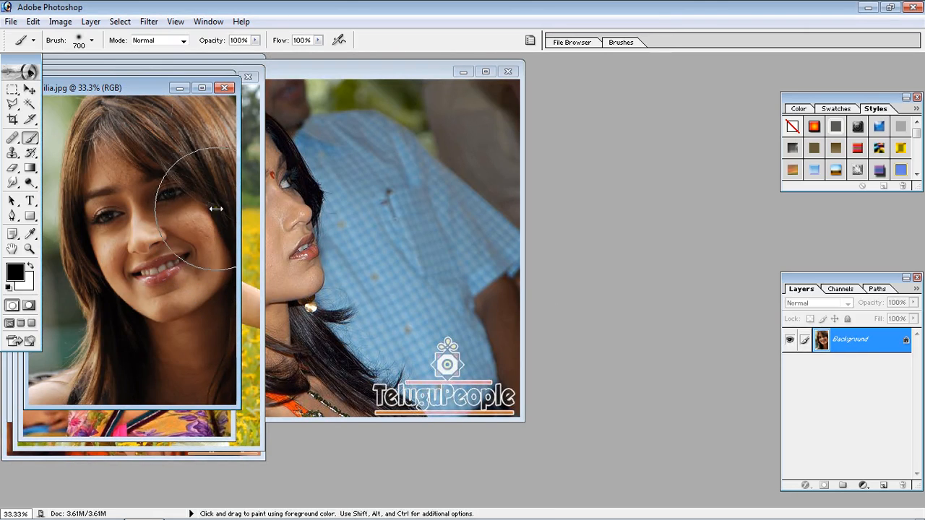
Maximize the ila.jpg image and choose the Healing Brush tool for retouching the face.
{"action": "left_click", "coordinate": [382, 75]}
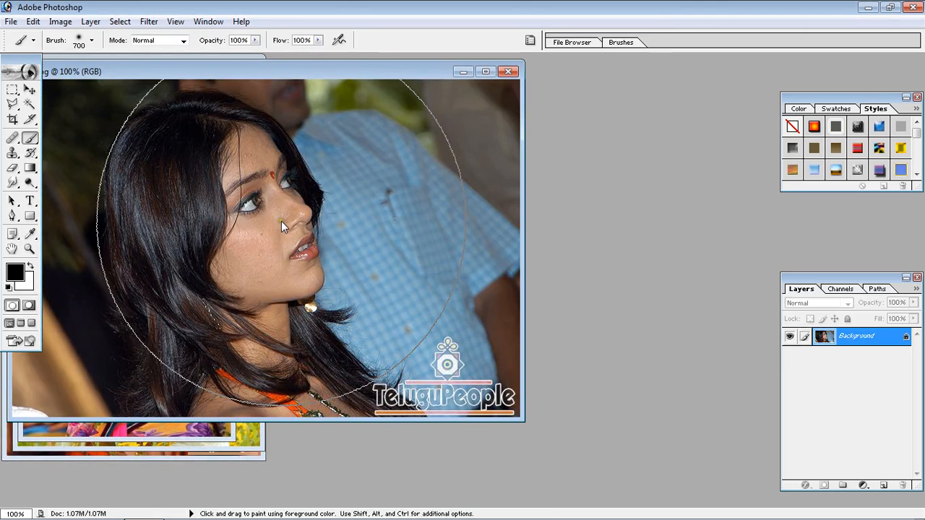
{"action": "left_click", "coordinate": [485, 72]}
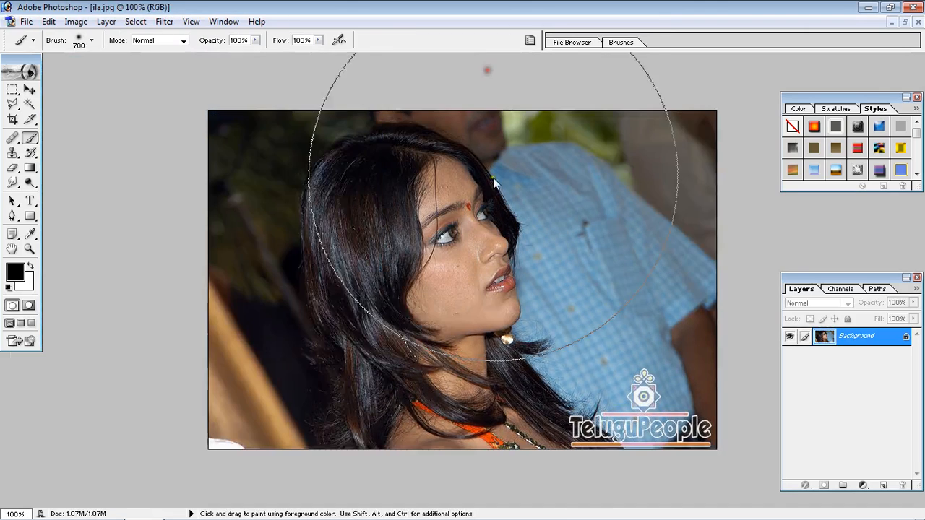
{"action": "left_click", "coordinate": [12, 138]}
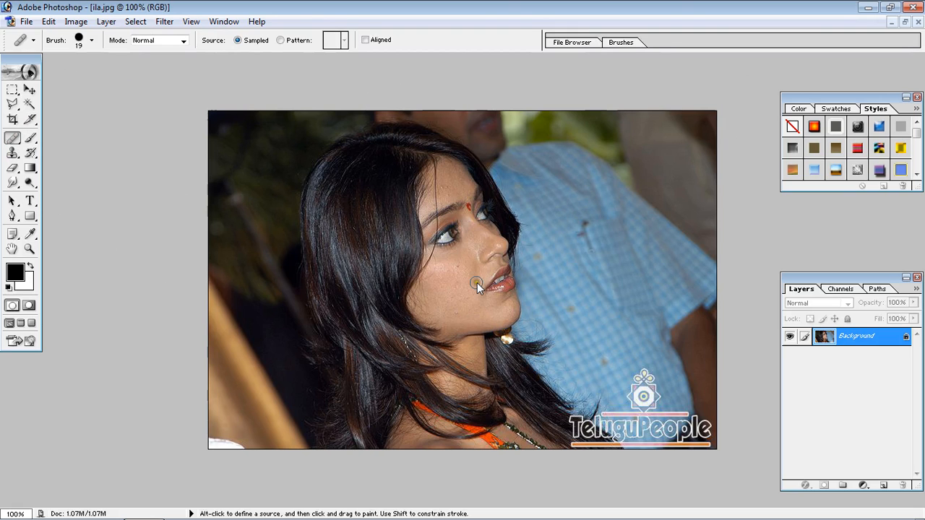
{"action": "key", "text": "ctrl+plus"}
{"action": "key", "text": "ctrl+plus"}
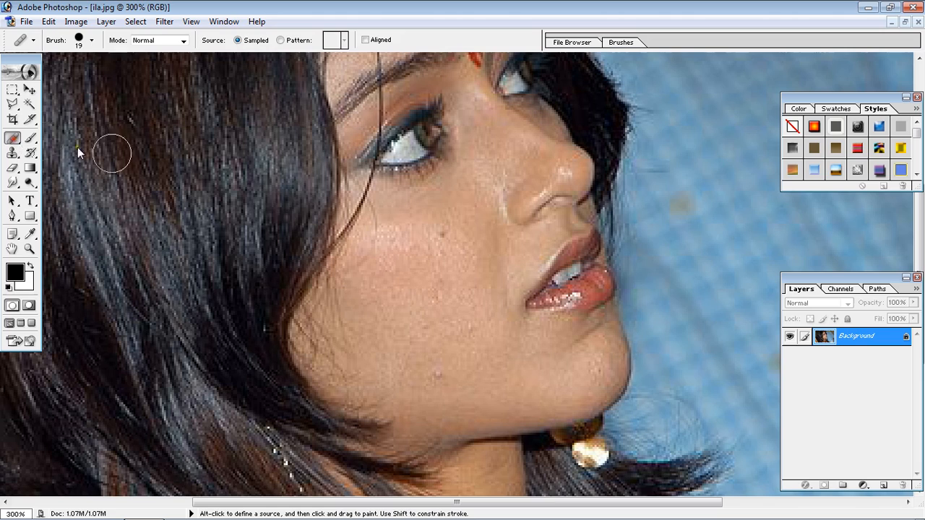
Try to heal the mole on the upper cheek without defining a source point.
{"action": "left_click", "coordinate": [447, 244]}
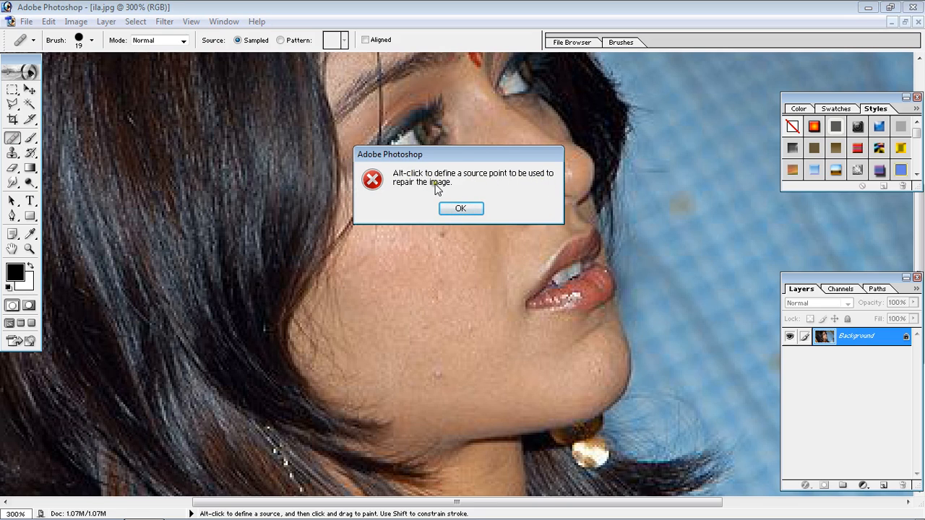
{"action": "left_click", "coordinate": [463, 209]}
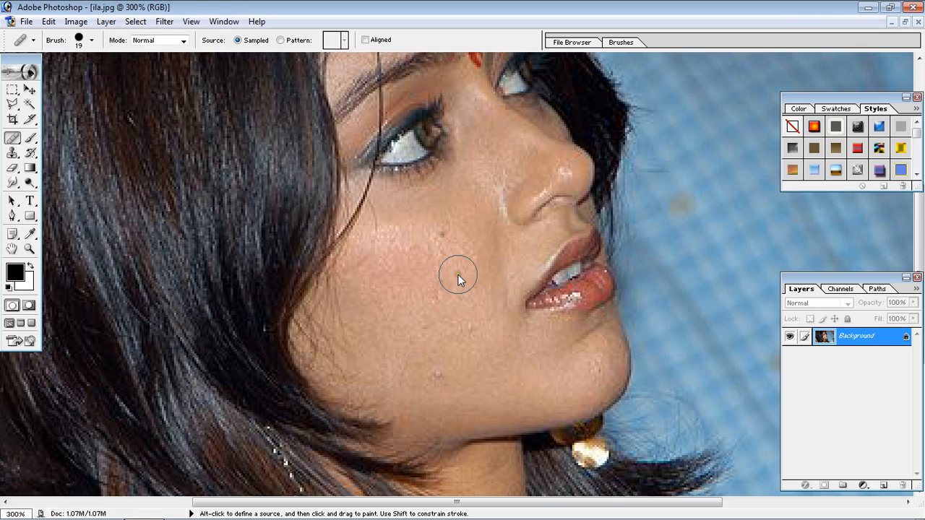
{"action": "left_click", "coordinate": [443, 242]}
{"action": "left_click", "coordinate": [466, 210]}
Heal the upper cheek mole and the small spot below it with the Healing Brush, using clear skin sampled nearby.
{"action": "key", "text": "alt"}
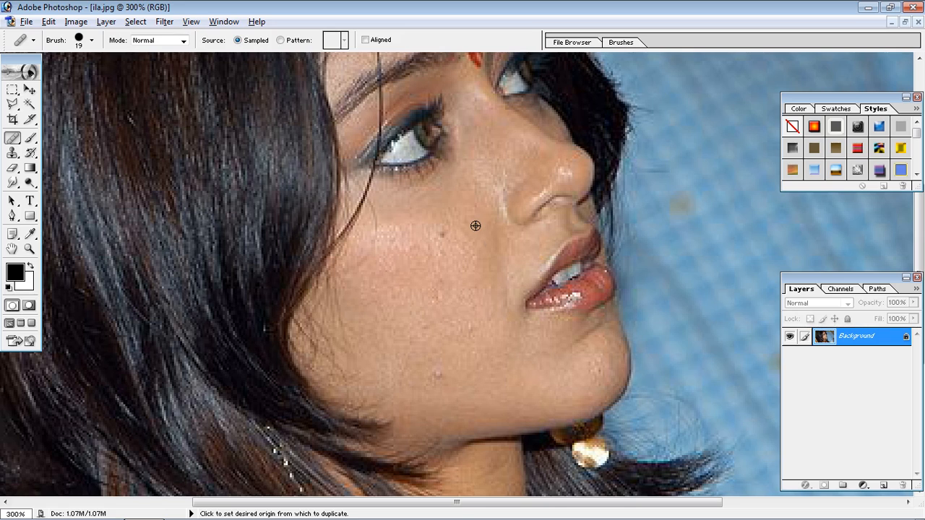
{"action": "left_click", "coordinate": [478, 226], "text": "alt"}
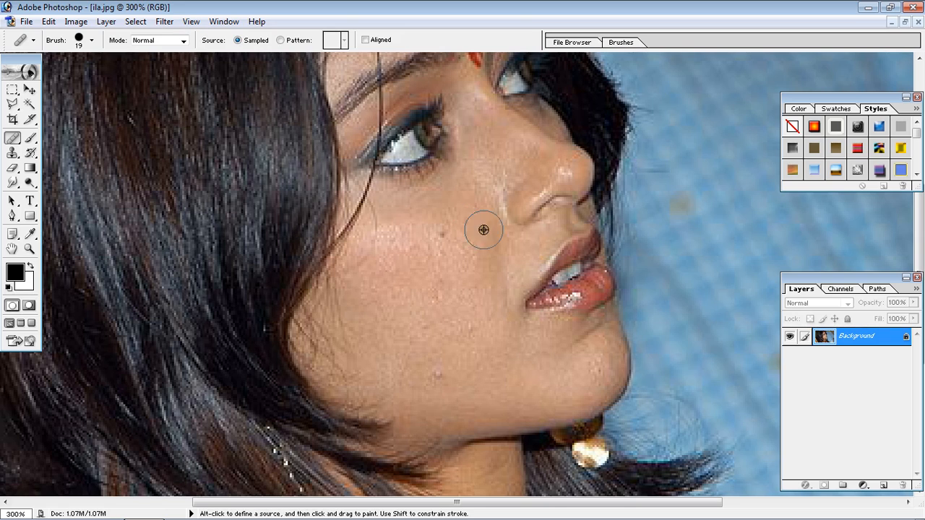
{"action": "left_click", "coordinate": [446, 241]}
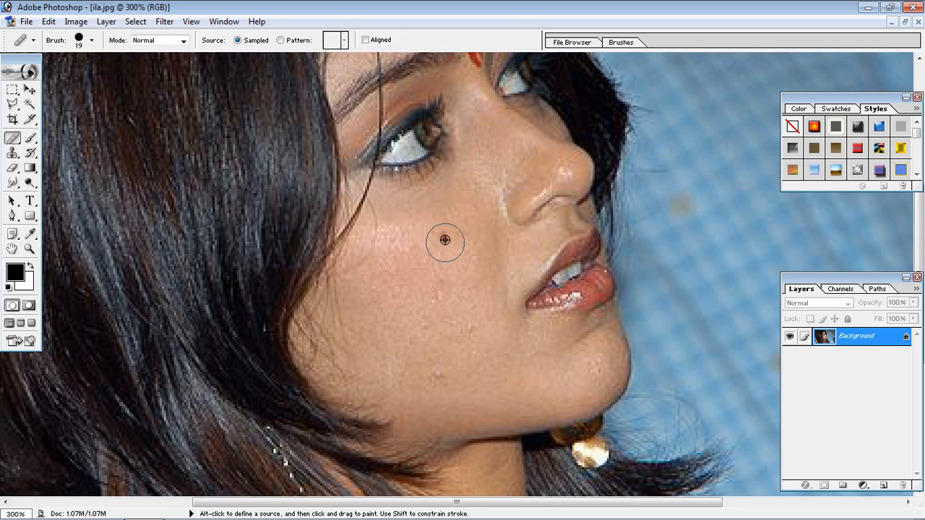
{"action": "left_click", "coordinate": [446, 313], "text": "alt"}
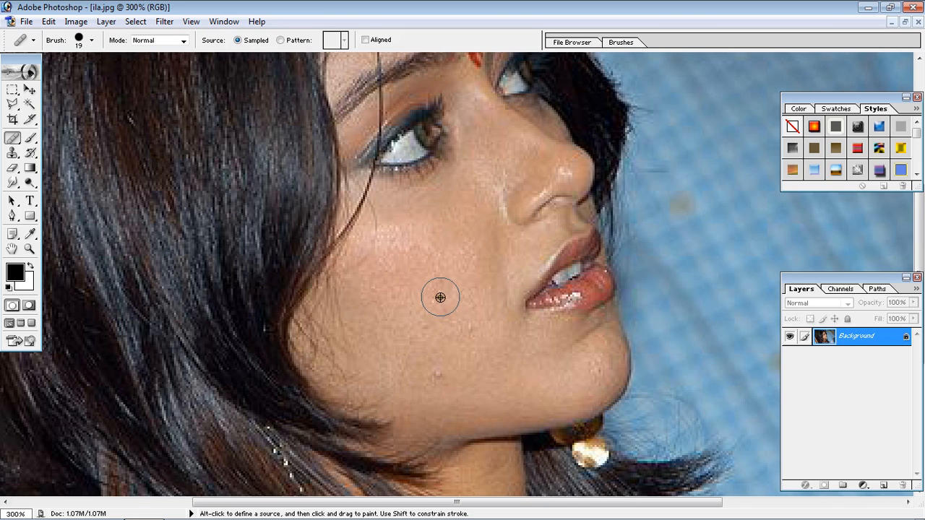
{"action": "left_click", "coordinate": [439, 295]}
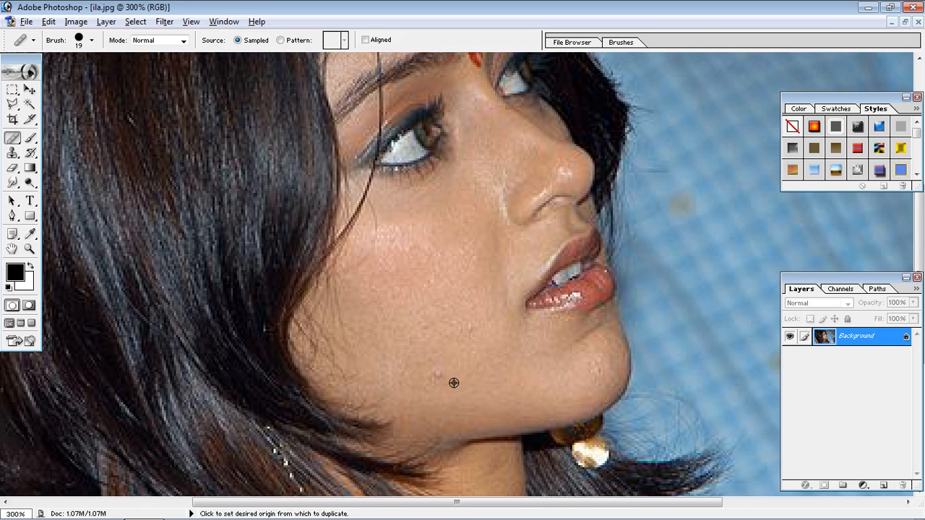
Heal the blemishes on the lower cheek near the jaw, using clear skin sampled beside them.
{"action": "left_click", "coordinate": [454, 383], "text": "alt"}
{"action": "left_click", "coordinate": [435, 378]}
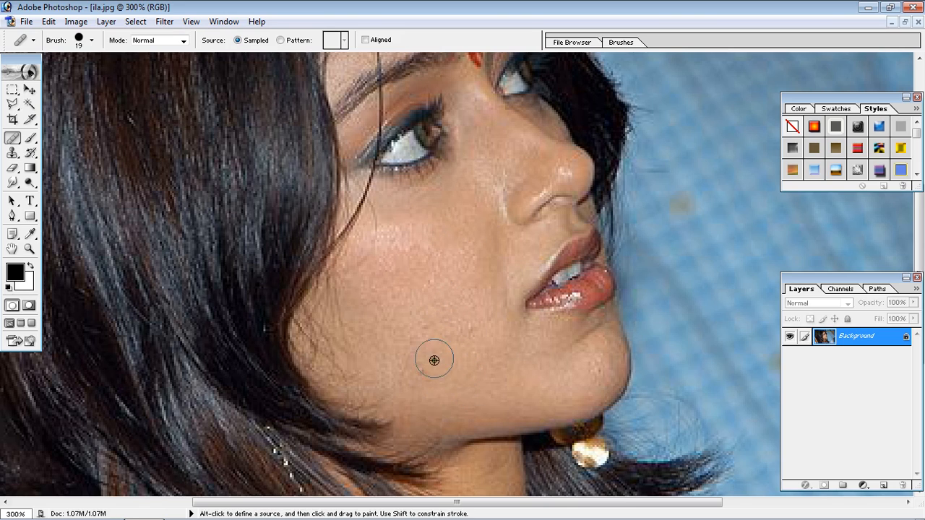
{"action": "left_click", "coordinate": [432, 389], "text": "alt"}
{"action": "left_click", "coordinate": [418, 373]}
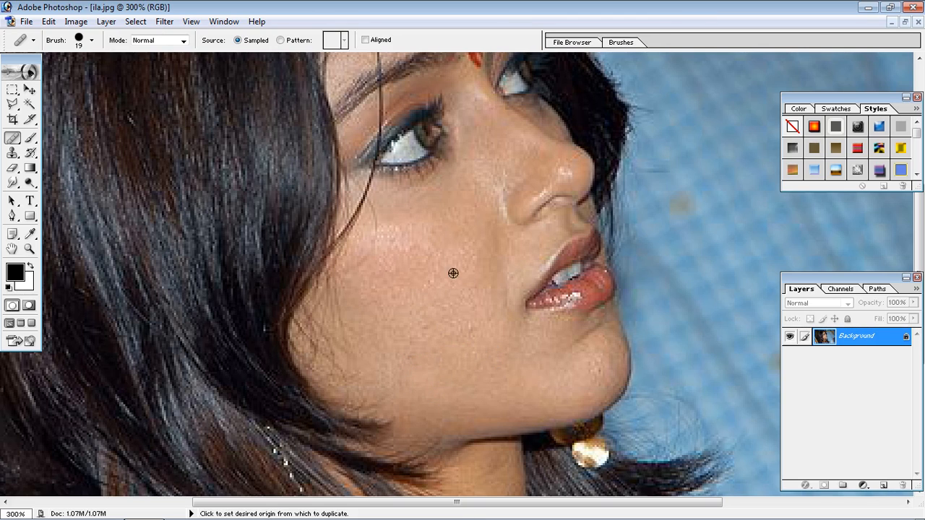
{"action": "left_click", "coordinate": [478, 231], "text": "alt"}
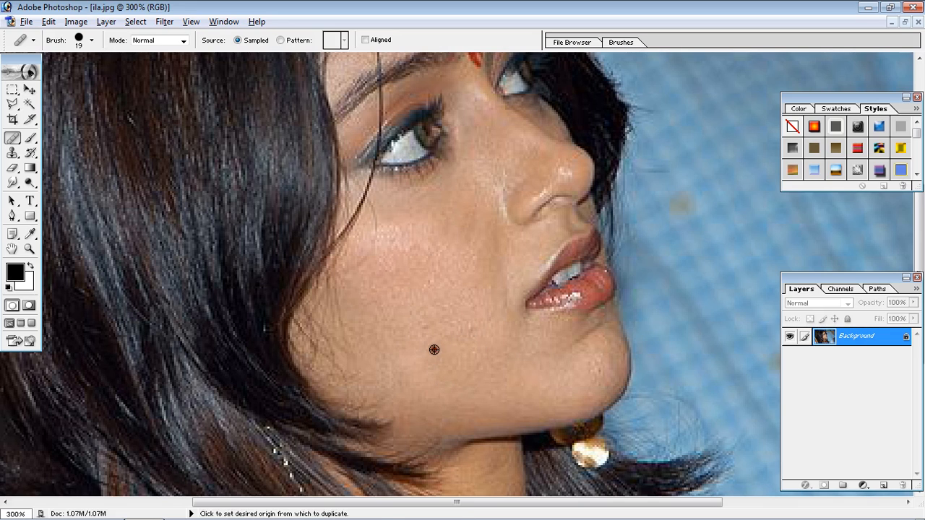
{"action": "key", "text": "ctrl+minus"}
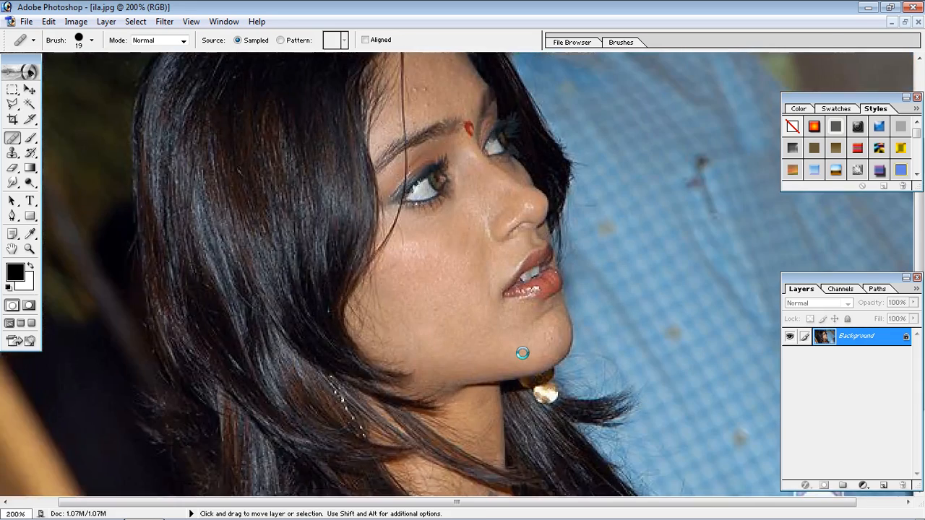
{"action": "key", "text": "ctrl+minus"}
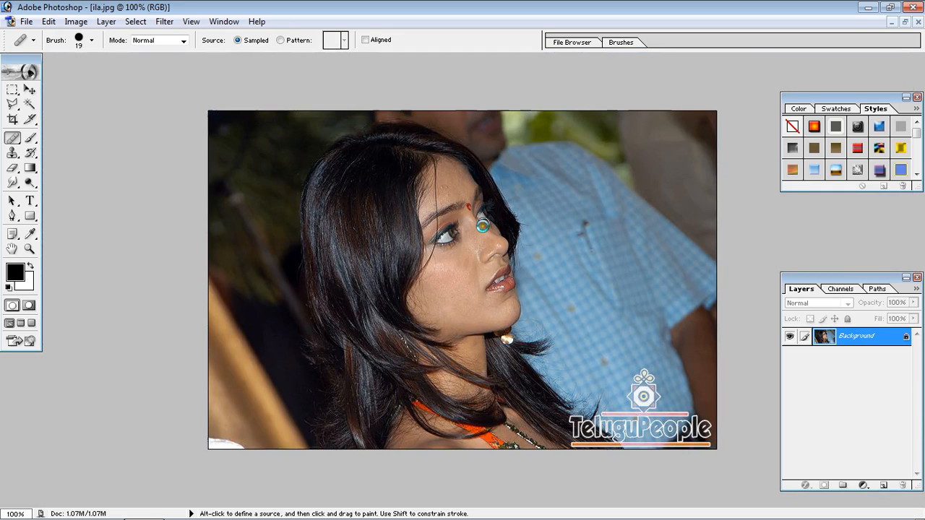
Heal the bumps on the forehead above the eyebrow, using clear forehead skin as the source.
{"action": "key", "text": "ctrl+plus"}
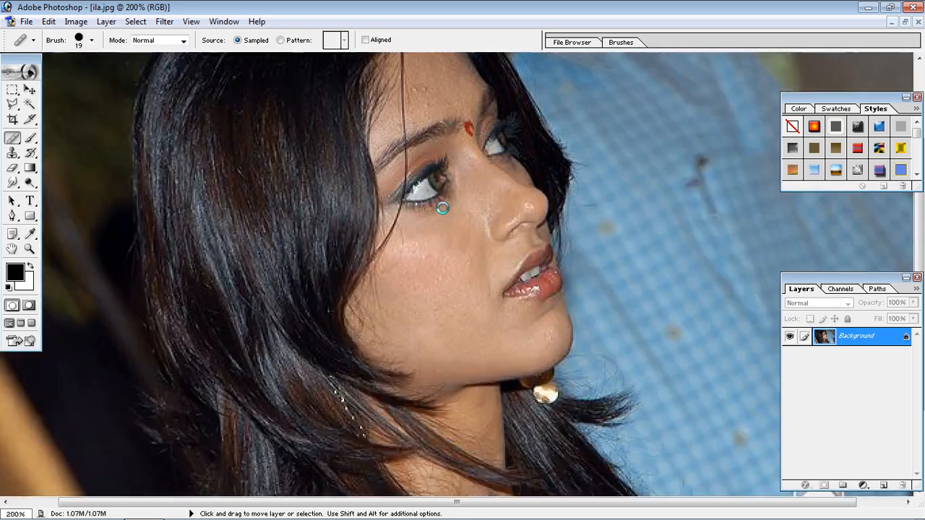
{"action": "key", "text": "ctrl+plus"}
{"action": "left_click_drag", "start_coordinate": [467, 128], "coordinate": [460, 289]}
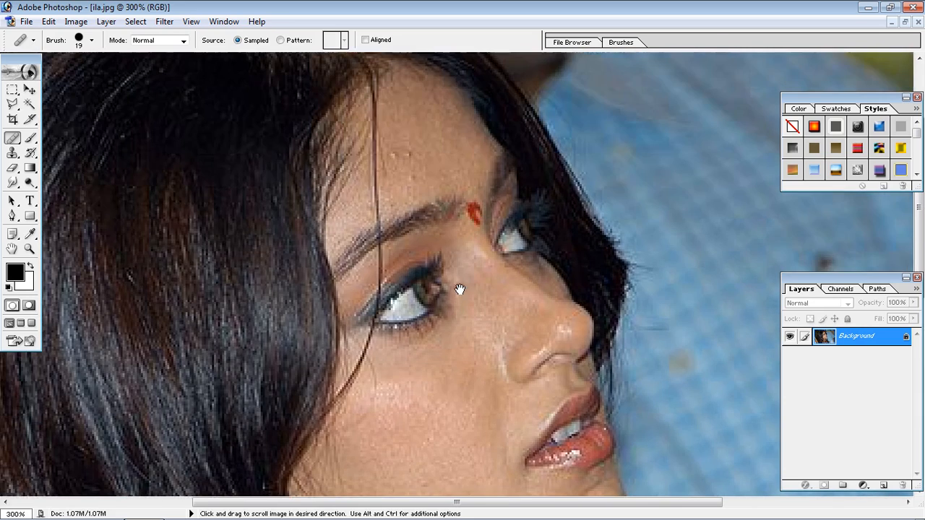
{"action": "left_click", "coordinate": [416, 157], "text": "alt"}
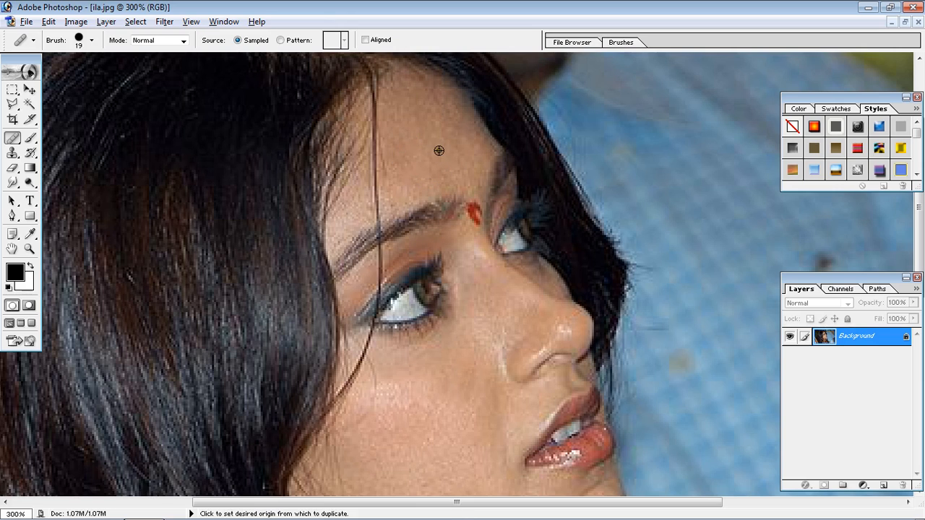
{"action": "left_click", "coordinate": [446, 127], "text": "alt"}
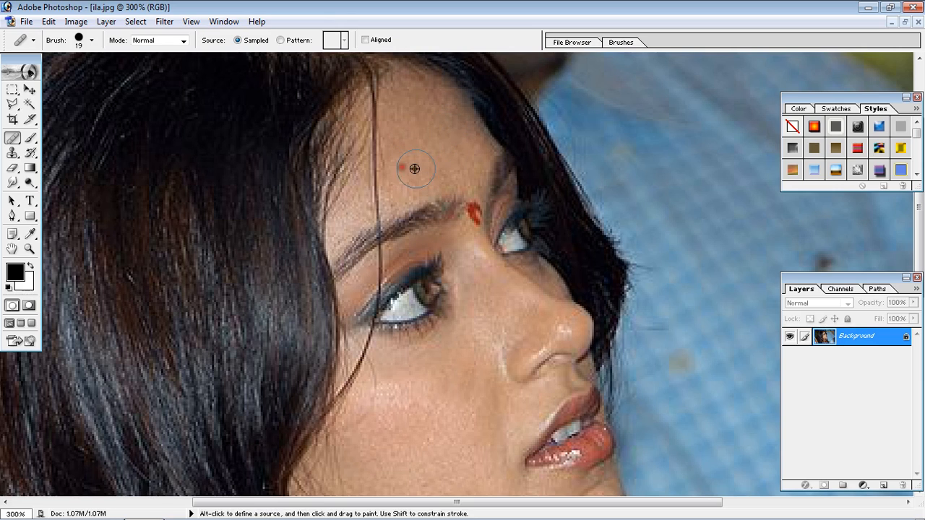
{"action": "left_click", "coordinate": [440, 165], "text": "alt"}
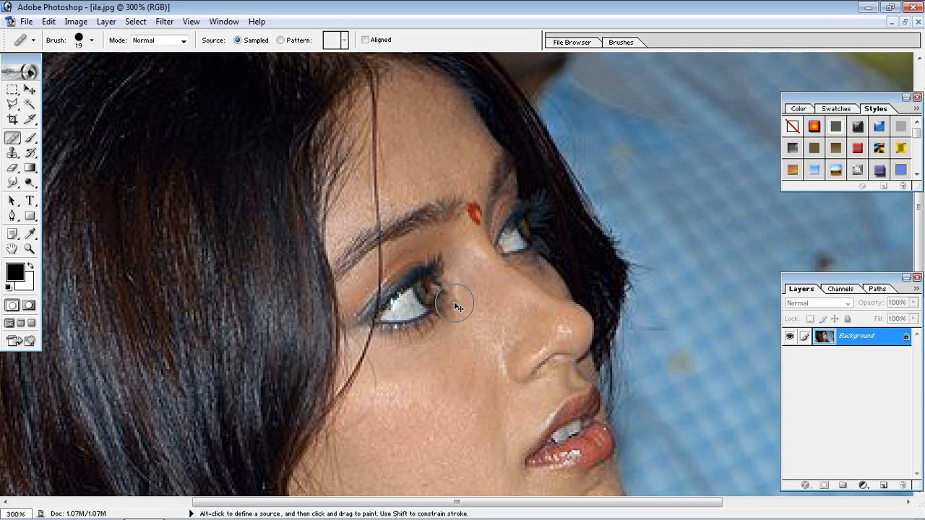
Enlarge the Healing Brush to size 90.
{"action": "key", "text": "bracketright"}
{"action": "key", "text": "bracketright"}
{"action": "key", "text": "bracketright"}
{"action": "key", "text": "bracketright"}
{"action": "key", "text": "bracketright"}
{"action": "key", "text": "bracketright"}
{"action": "key", "text": "bracketright"}
{"action": "key", "text": "bracketright"}
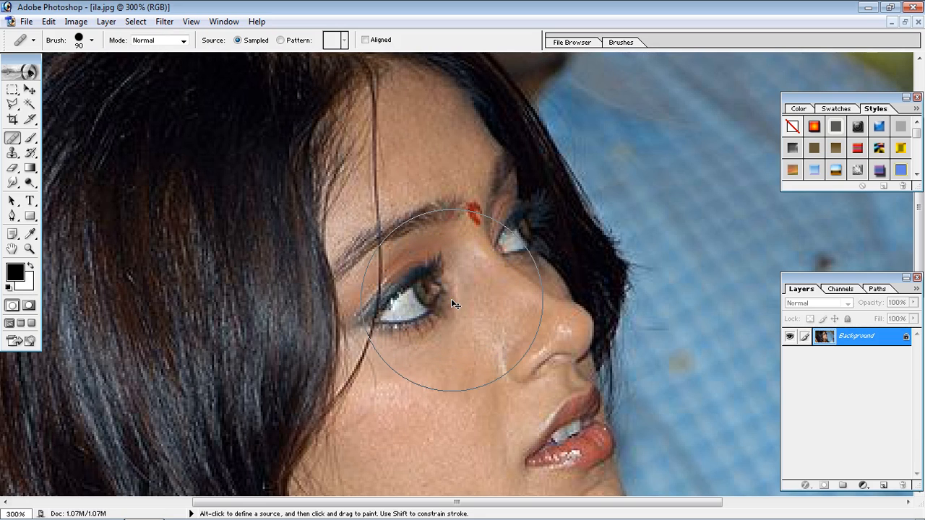
Reduce the Healing Brush to size 8.
{"action": "key", "text": "bracketleft"}
{"action": "key", "text": "bracketleft"}
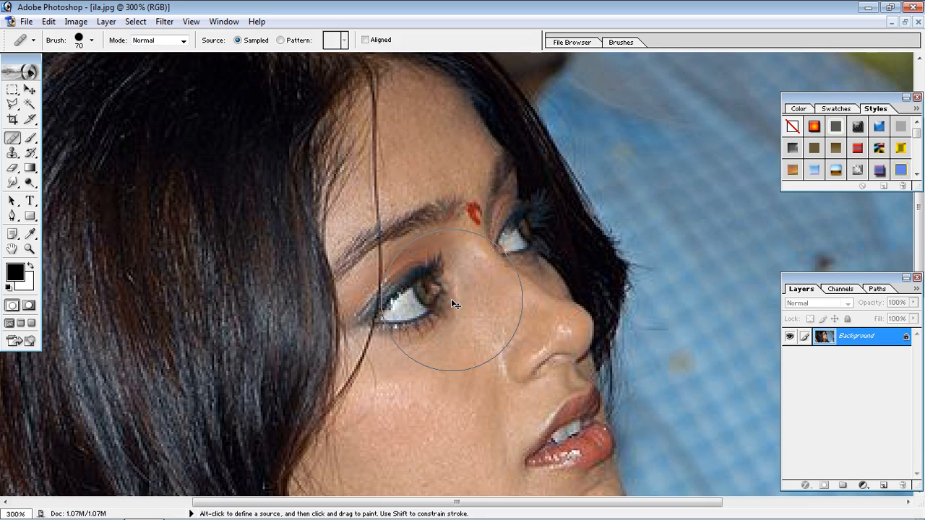
{"action": "key", "text": "bracketleft"}
{"action": "key", "text": "bracketleft"}
{"action": "key", "text": "bracketleft"}
{"action": "key", "text": "bracketleft"}
{"action": "key", "text": "bracketleft"}
{"action": "key", "text": "bracketleft"}
{"action": "key", "text": "bracketleft"}
{"action": "key", "text": "bracketleft"}
Heal over most of the red bindi between the eyebrows, using skin sampled just below it.
{"action": "left_click", "coordinate": [480, 236], "text": "alt"}
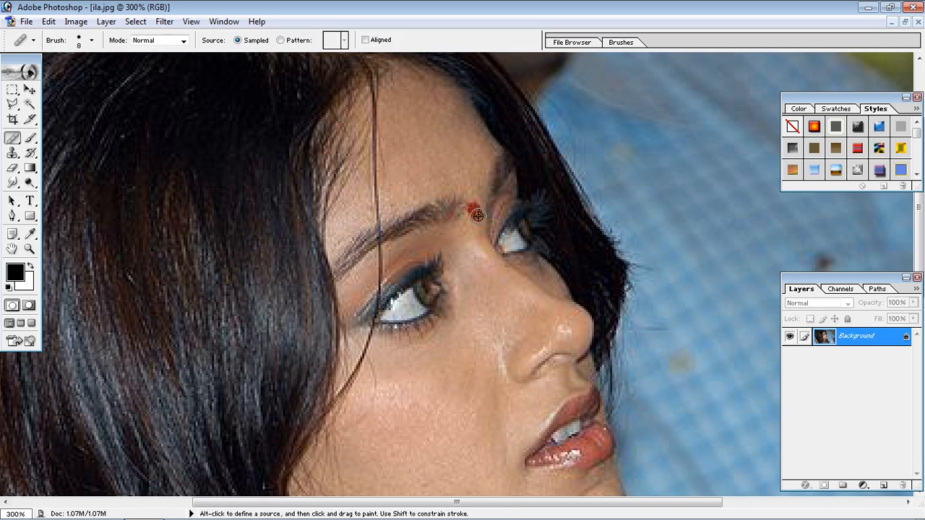
{"action": "left_click", "coordinate": [479, 216]}
{"action": "left_click", "coordinate": [473, 212]}
{"action": "left_click", "coordinate": [481, 232], "text": "alt"}
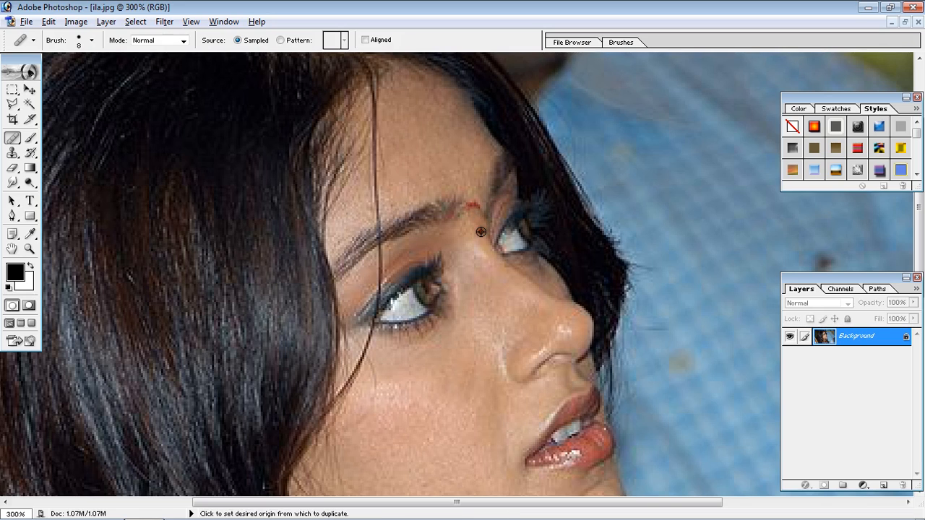
{"action": "left_click", "coordinate": [478, 210]}
{"action": "left_click", "coordinate": [480, 233], "text": "alt"}
{"action": "left_click", "coordinate": [474, 212]}
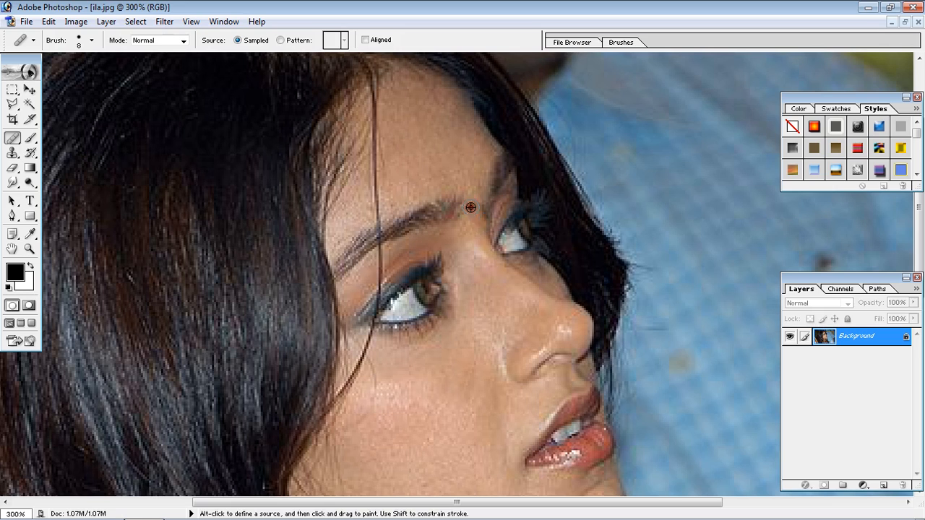
Remove the remaining red traces of the bindi and smooth the skin around them with repeated sampling and healing.
{"action": "left_click", "coordinate": [477, 230], "text": "alt"}
{"action": "left_click", "coordinate": [478, 218]}
{"action": "left_click", "coordinate": [479, 240], "text": "alt"}
{"action": "left_click", "coordinate": [479, 211]}
{"action": "left_click", "coordinate": [479, 232], "text": "alt"}
{"action": "left_click", "coordinate": [480, 209]}
{"action": "left_click", "coordinate": [480, 221], "text": "alt"}
{"action": "left_click", "coordinate": [482, 237]}
{"action": "left_click", "coordinate": [481, 217], "text": "alt"}
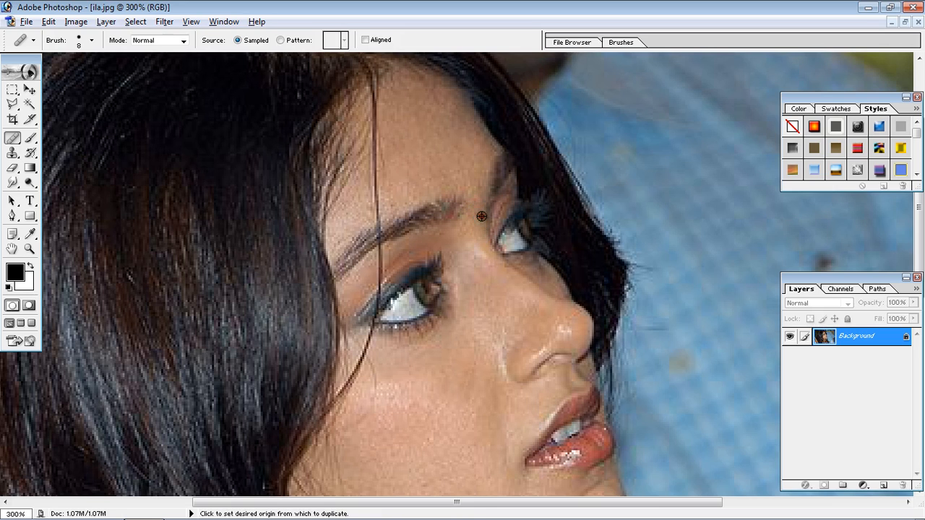
{"action": "left_click", "coordinate": [481, 235]}
{"action": "key", "text": "ctrl+minus"}
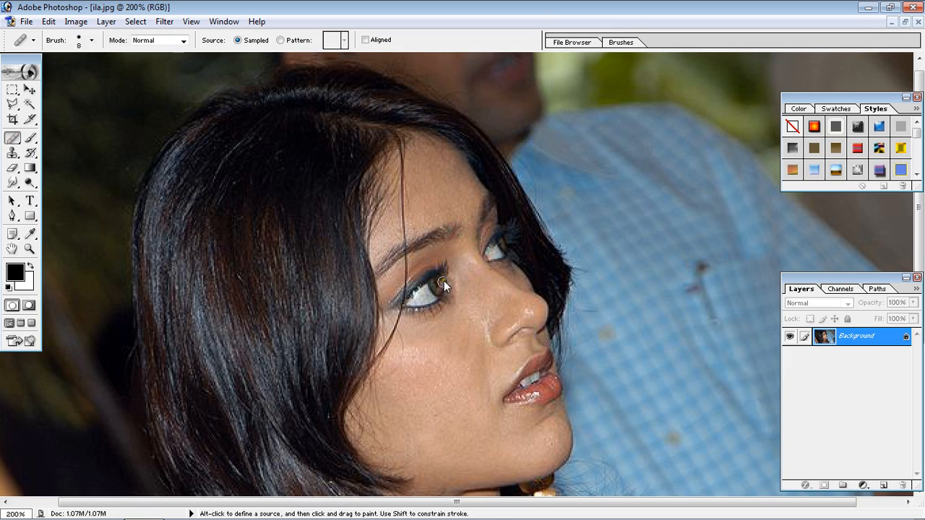
Undo the bindi and blemish retouching on the ila.jpg portrait.
{"action": "key", "text": "ctrl"}
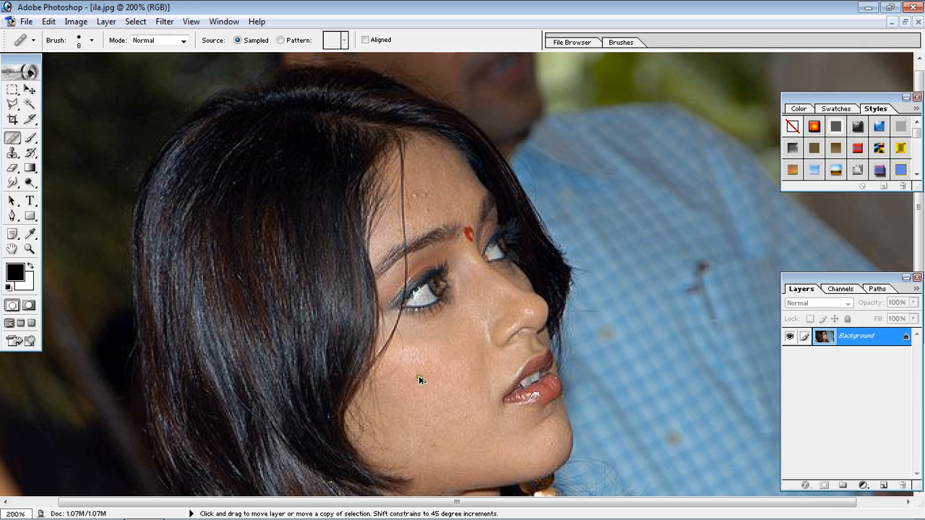
{"action": "key", "text": "ctrl+minus"}
{"action": "key", "text": "ctrl+minus"}
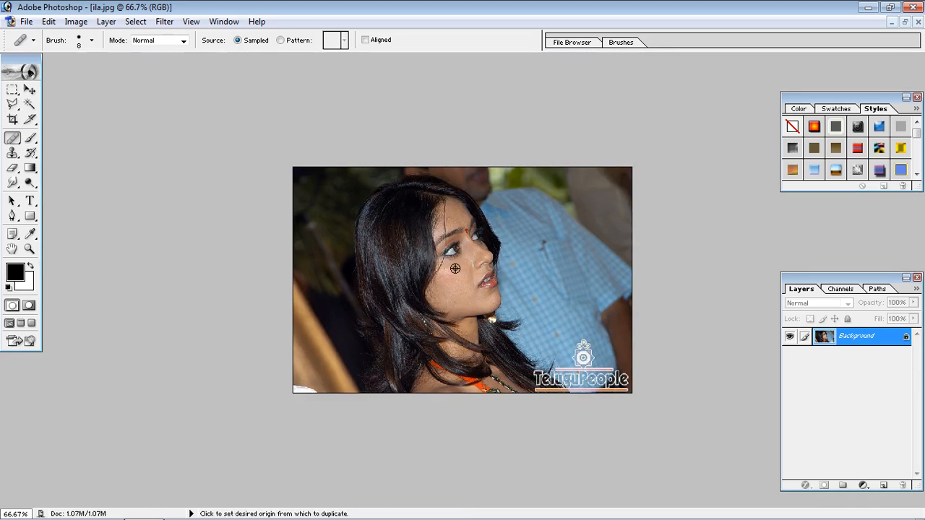
Try painting the sampled face onto the man's blue shirt with the Healing Brush at size 70, and undo it.
{"action": "left_click_drag", "start_coordinate": [454, 270], "coordinate": [468, 288]}
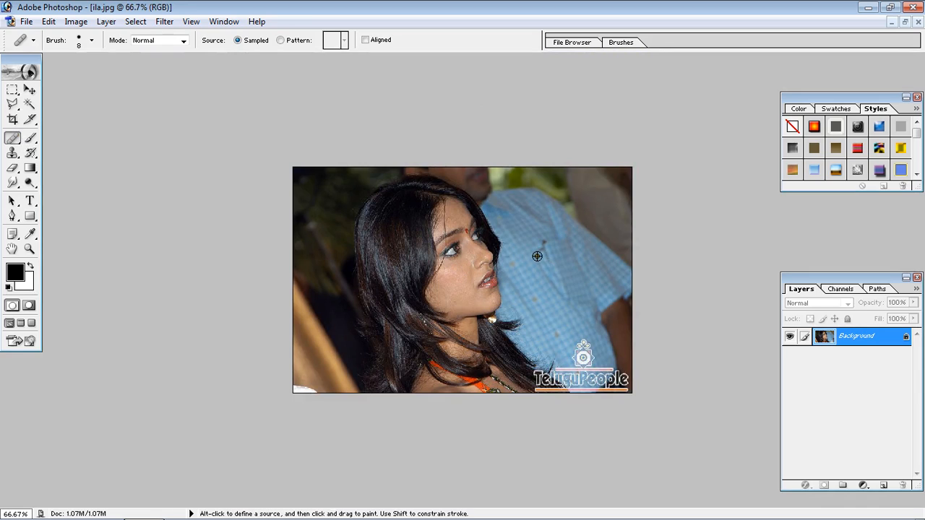
{"action": "key", "text": "bracketright"}
{"action": "key", "text": "bracketright"}
{"action": "key", "text": "bracketright"}
{"action": "mouse_move", "coordinate": [550, 250]}
{"action": "left_mouse_down"}
{"action": "mouse_move", "coordinate": [537, 229]}
{"action": "mouse_move", "coordinate": [556, 224]}
{"action": "mouse_move", "coordinate": [575, 255]}
{"action": "mouse_move", "coordinate": [561, 278]}
{"action": "mouse_move", "coordinate": [579, 269]}
{"action": "mouse_move", "coordinate": [585, 247]}
{"action": "mouse_move", "coordinate": [566, 218]}
{"action": "mouse_move", "coordinate": [540, 216]}
{"action": "left_mouse_up"}
{"action": "mouse_move", "coordinate": [524, 256]}
{"action": "left_mouse_down"}
{"action": "mouse_move", "coordinate": [553, 290]}
{"action": "mouse_move", "coordinate": [585, 281]}
{"action": "mouse_move", "coordinate": [598, 245]}
{"action": "mouse_move", "coordinate": [586, 219]}
{"action": "mouse_move", "coordinate": [527, 213]}
{"action": "mouse_move", "coordinate": [517, 248]}
{"action": "mouse_move", "coordinate": [534, 285]}
{"action": "mouse_move", "coordinate": [580, 254]}
{"action": "mouse_move", "coordinate": [567, 209]}
{"action": "mouse_move", "coordinate": [526, 198]}
{"action": "mouse_move", "coordinate": [510, 204]}
{"action": "mouse_move", "coordinate": [518, 286]}
{"action": "mouse_move", "coordinate": [534, 300]}
{"action": "mouse_move", "coordinate": [573, 296]}
{"action": "left_mouse_up"}
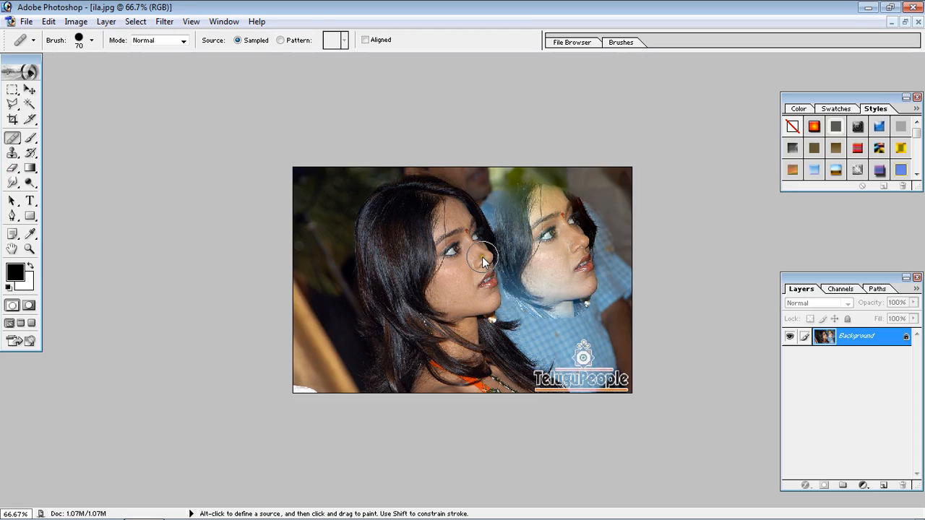
{"action": "key", "text": "ctrl+z"}
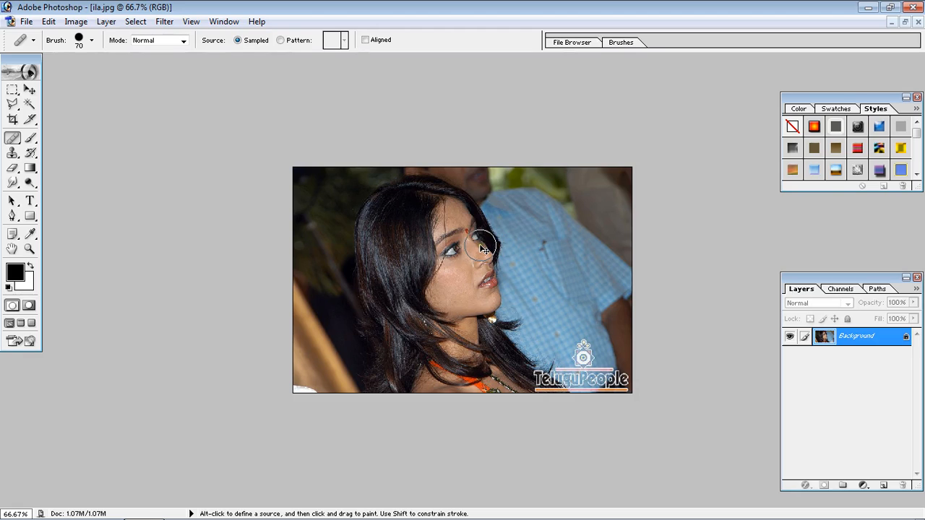
Switch to the open i.jpg portrait and show it at 200%.
{"action": "key", "text": "ctrl+Tab"}
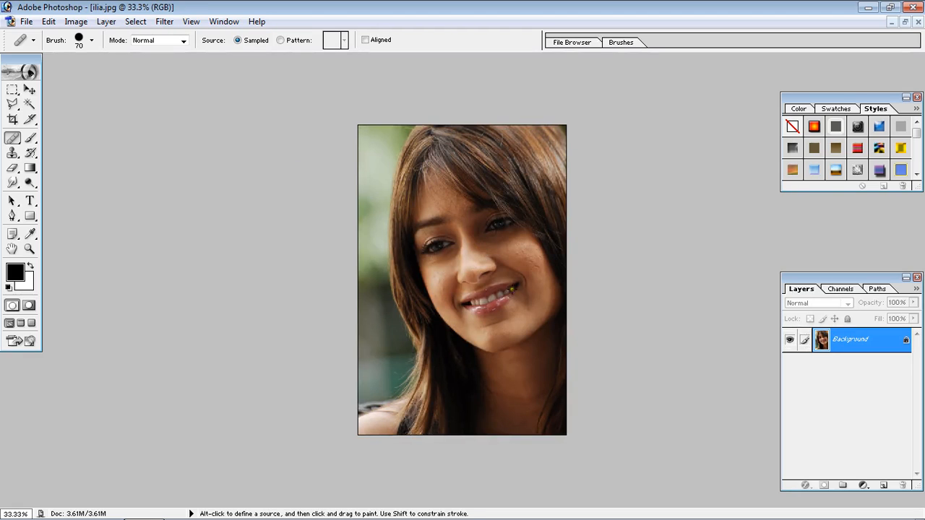
{"action": "key", "text": "ctrl+Tab"}
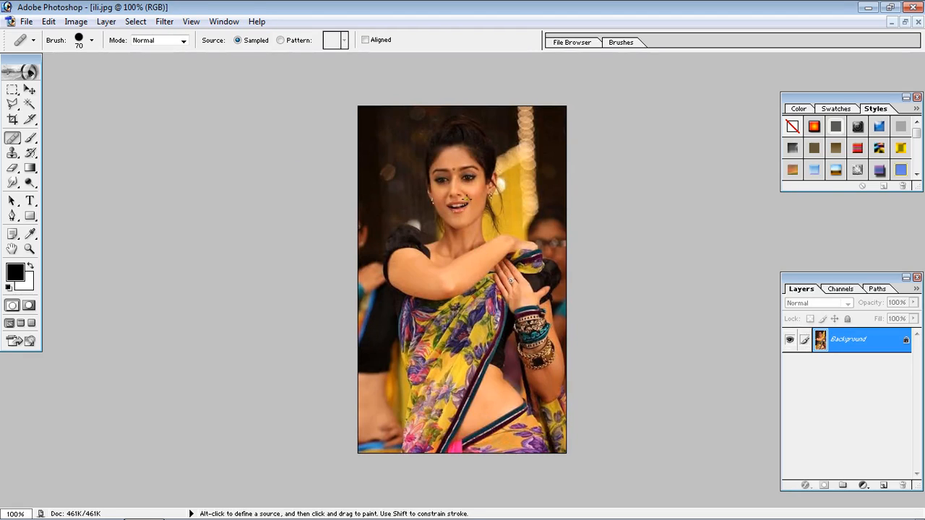
{"action": "key", "text": "ctrl+Tab"}
{"action": "key", "text": "ctrl+Tab"}
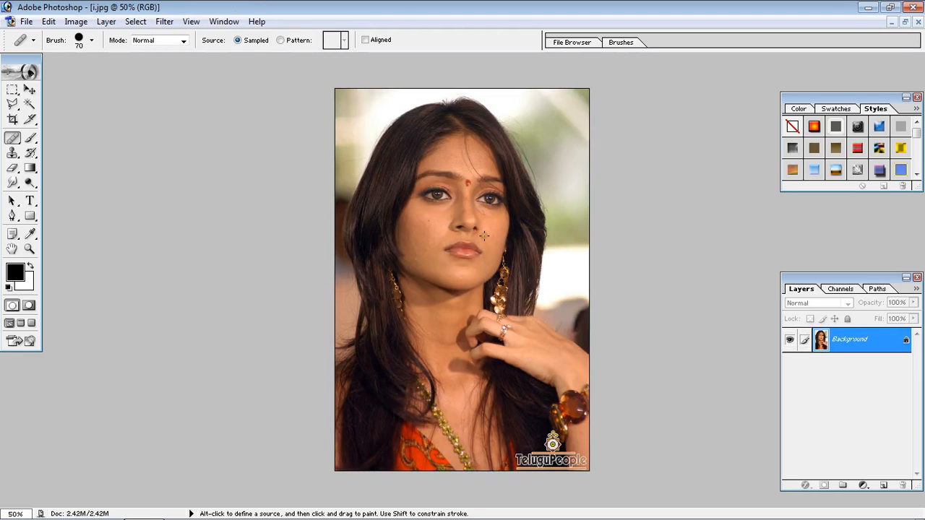
{"action": "key", "text": "ctrl"}
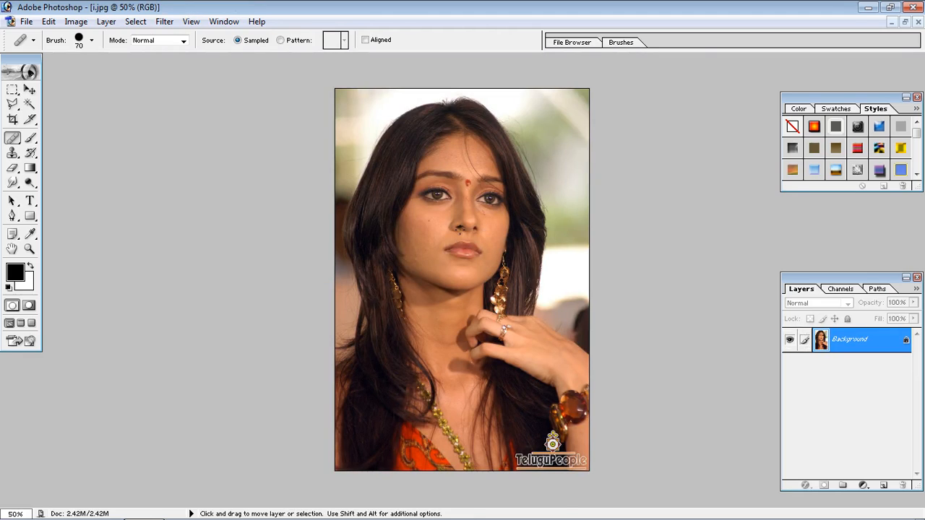
{"action": "key", "text": "ctrl+plus"}
{"action": "key", "text": "ctrl+plus"}
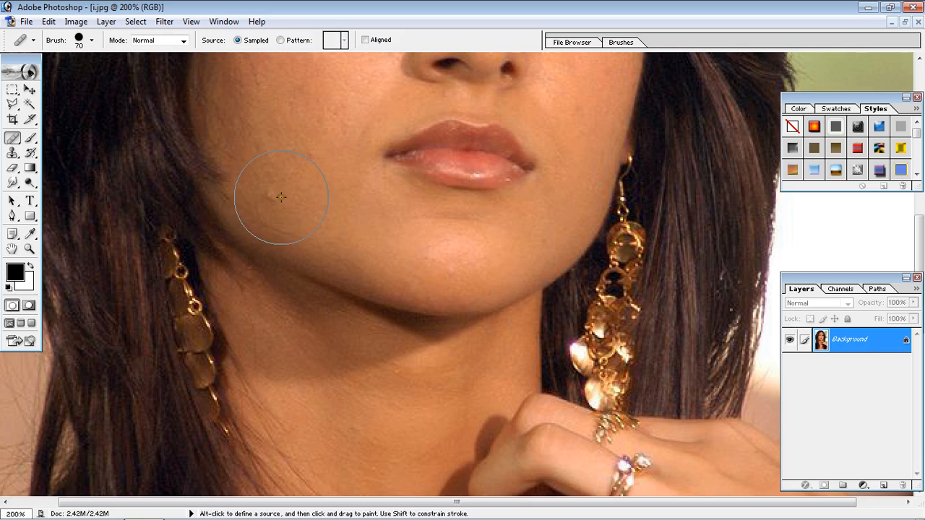
Reduce the Healing Brush to size 20 and heal the bump on the lower cheek with skin sampled just beside it.
{"action": "key", "text": "bracketleft"}
{"action": "key", "text": "bracketleft"}
{"action": "key", "text": "bracketleft"}
{"action": "left_click", "coordinate": [298, 221], "text": "alt"}
{"action": "left_click", "coordinate": [284, 215], "text": "alt"}
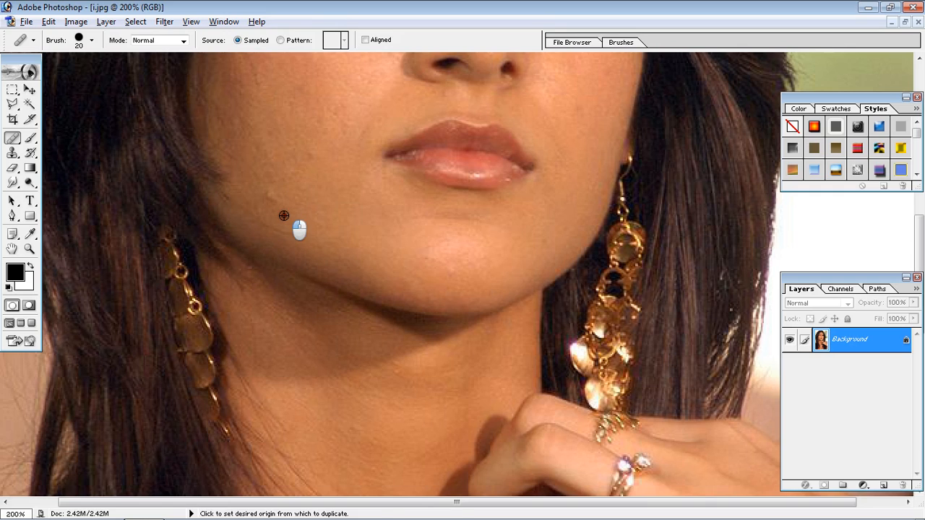
{"action": "left_click", "coordinate": [271, 198]}
{"action": "left_click", "coordinate": [289, 218], "text": "alt"}
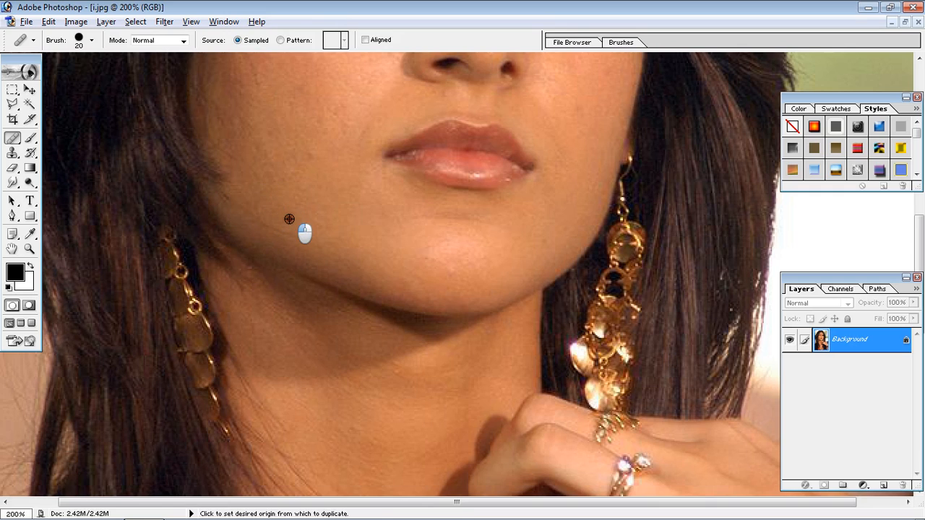
Heal the small marks on the cheek beside the mouth, sampling clean skin next to them.
{"action": "left_click", "coordinate": [319, 168], "text": "alt"}
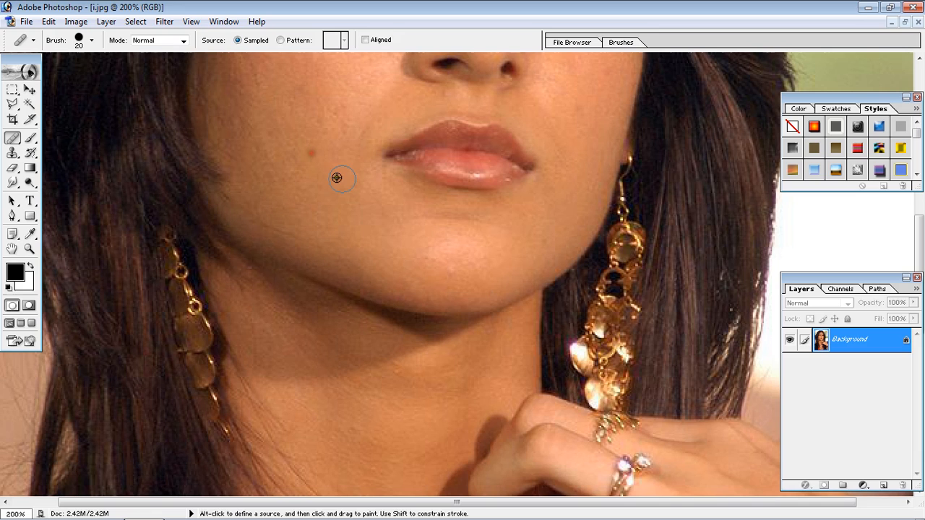
{"action": "left_click", "coordinate": [311, 154]}
{"action": "left_click", "coordinate": [347, 160], "text": "alt"}
{"action": "left_click", "coordinate": [369, 164]}
Heal the dark mole and the nearby spot on the broad cheek below the eye, using skin sampled close by.
{"action": "key", "text": "space"}
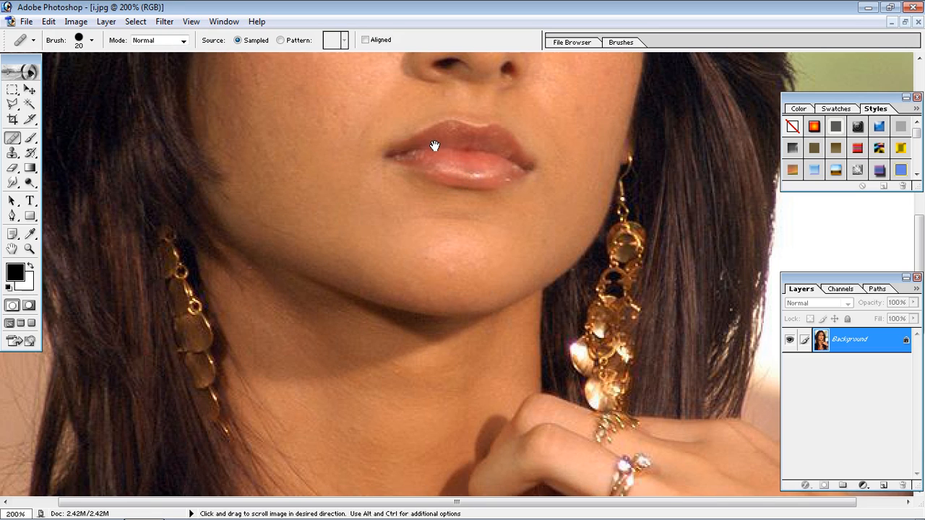
{"action": "left_click_drag", "start_coordinate": [435, 146], "coordinate": [433, 318]}
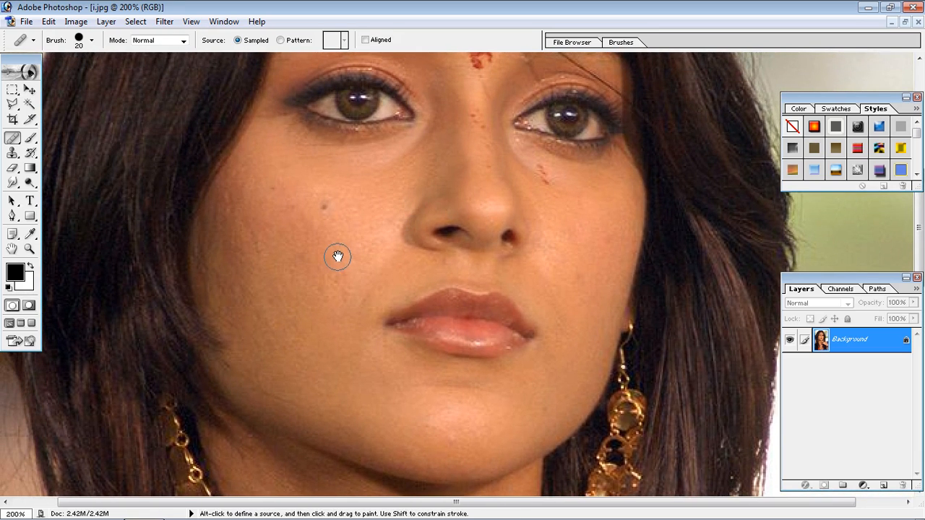
{"action": "left_click", "coordinate": [327, 202]}
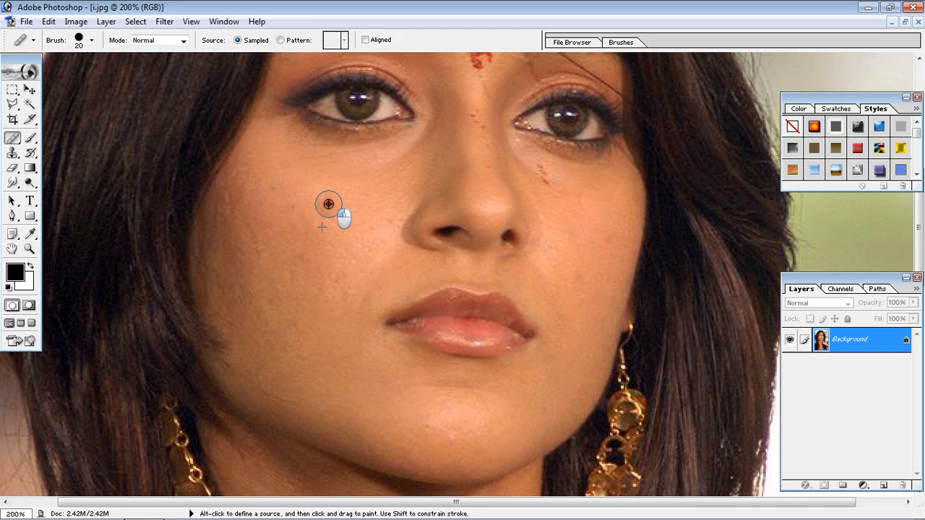
{"action": "left_click", "coordinate": [319, 248], "text": "alt"}
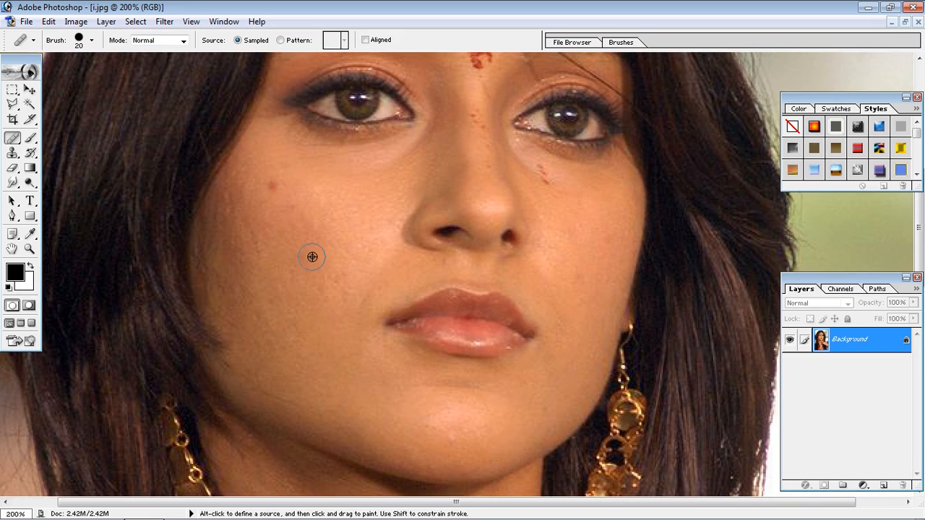
Heal the red marks on the opposite cheek beside the nose, using skin sampled just below them.
{"action": "key", "text": "alt+space"}
{"action": "mouse_move", "coordinate": [543, 232]}
{"action": "left_mouse_down"}
{"action": "mouse_move", "coordinate": [534, 300]}
{"action": "mouse_move", "coordinate": [520, 318]}
{"action": "left_mouse_up"}
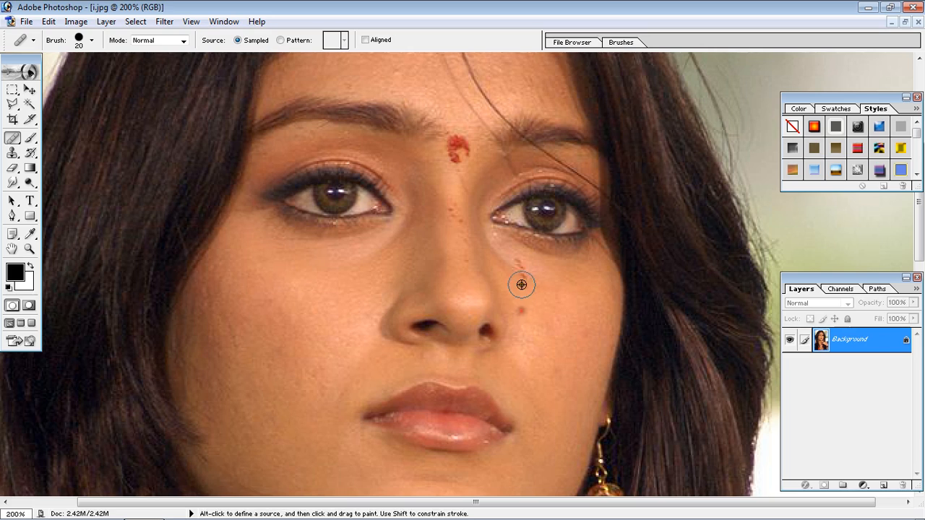
{"action": "left_click", "coordinate": [521, 274]}
{"action": "left_click", "coordinate": [525, 294], "text": "alt"}
{"action": "left_click", "coordinate": [519, 265]}
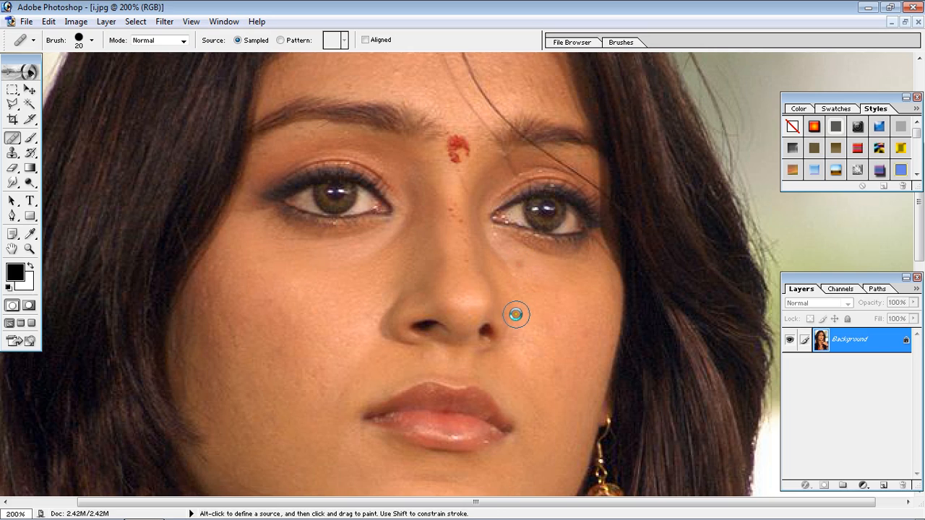
Remove the red specks along the bridge of the nose by repeatedly sampling and healing nearby skin.
{"action": "left_click", "coordinate": [459, 273], "text": "alt"}
{"action": "left_click", "coordinate": [464, 264]}
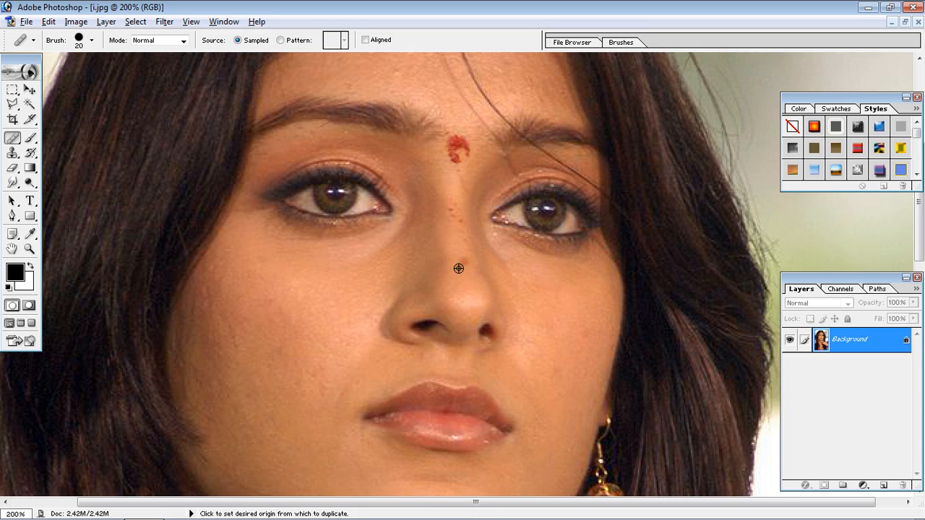
{"action": "left_click", "coordinate": [459, 262], "text": "alt"}
{"action": "left_click", "coordinate": [460, 242]}
{"action": "left_click", "coordinate": [458, 221]}
{"action": "left_click", "coordinate": [458, 239], "text": "alt"}
{"action": "left_click", "coordinate": [454, 206]}
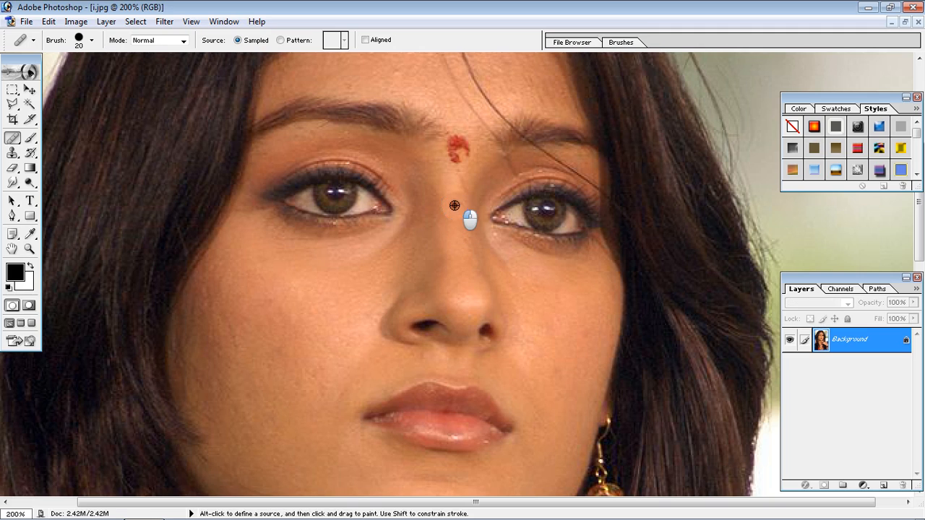
{"action": "left_click", "coordinate": [455, 240], "text": "alt"}
{"action": "left_click", "coordinate": [466, 288]}
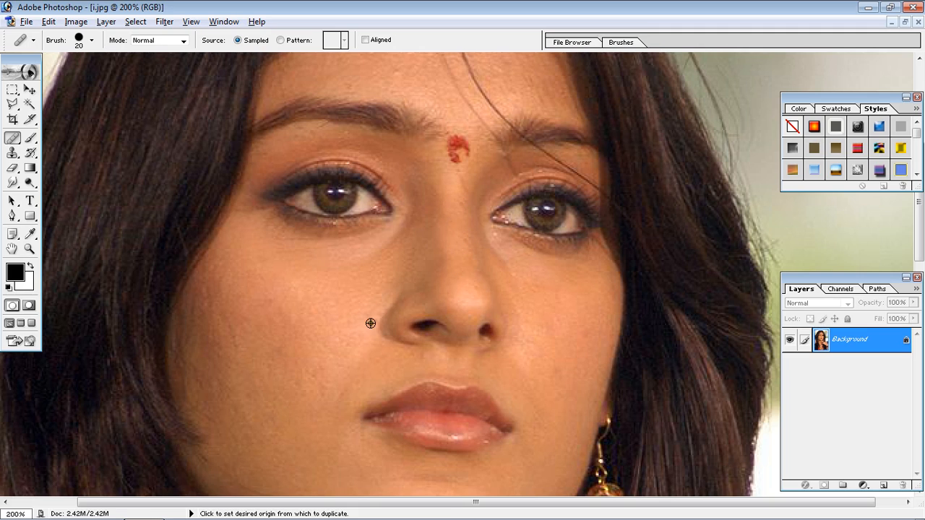
Heal the remaining uneven skin beside the nose and on the lower face near the jaw.
{"action": "left_click", "coordinate": [385, 297], "text": "alt"}
{"action": "left_click", "coordinate": [399, 265]}
{"action": "key", "text": "space"}
{"action": "mouse_move", "coordinate": [371, 280]}
{"action": "left_mouse_down"}
{"action": "mouse_move", "coordinate": [407, 258]}
{"action": "mouse_move", "coordinate": [470, 279]}
{"action": "left_mouse_up"}
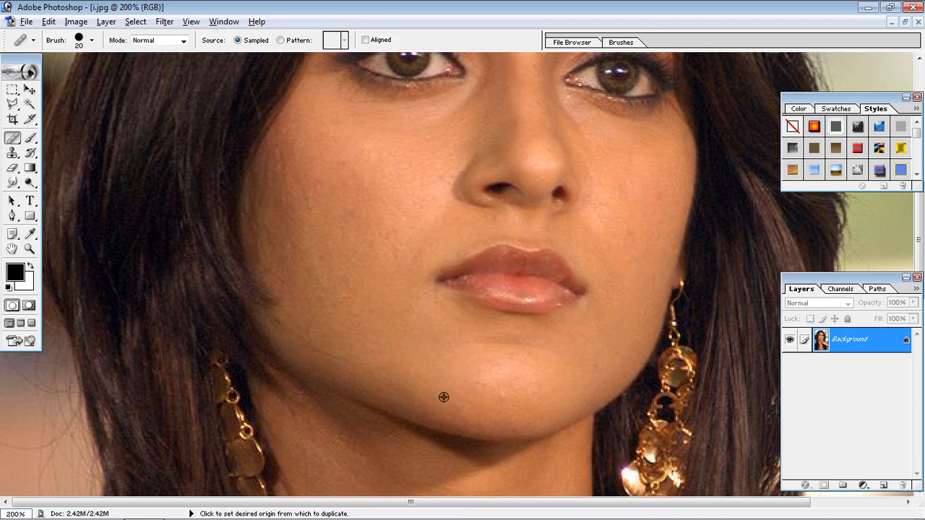
{"action": "left_click", "coordinate": [407, 395]}
{"action": "scroll", "coordinate": [402, 372], "scroll_direction": "up", "scroll_amount": 6}
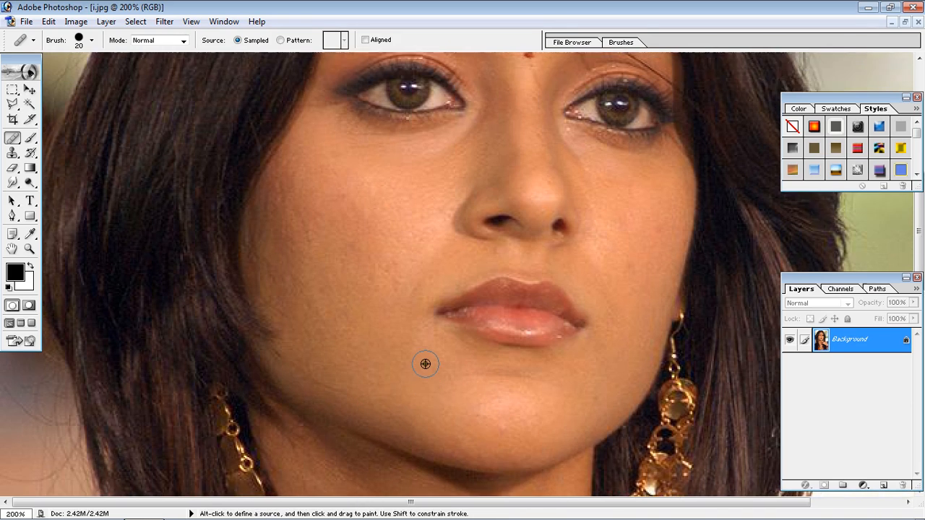
Outline the bindi with the Patch Tool set to Source, patch it with the skin just above, and deselect.
{"action": "key", "text": "ctrl+minus"}
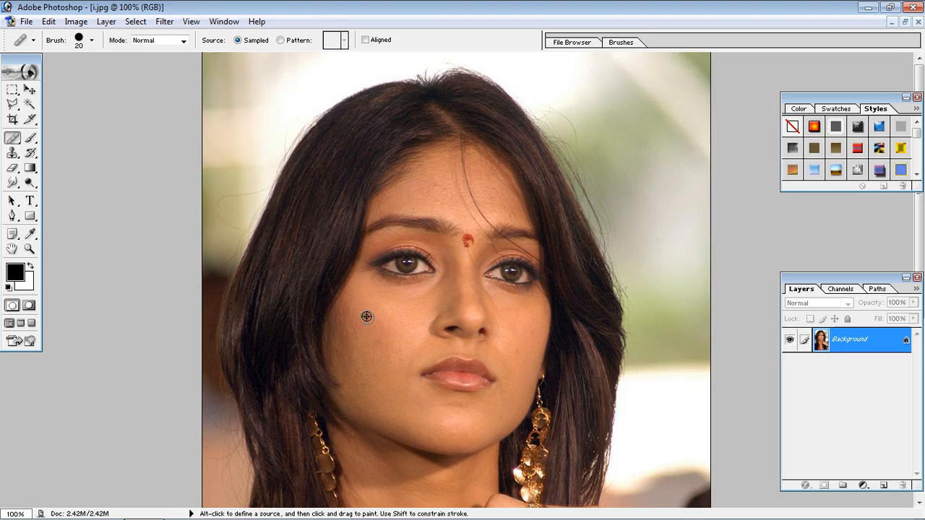
{"action": "left_click", "coordinate": [12, 141]}
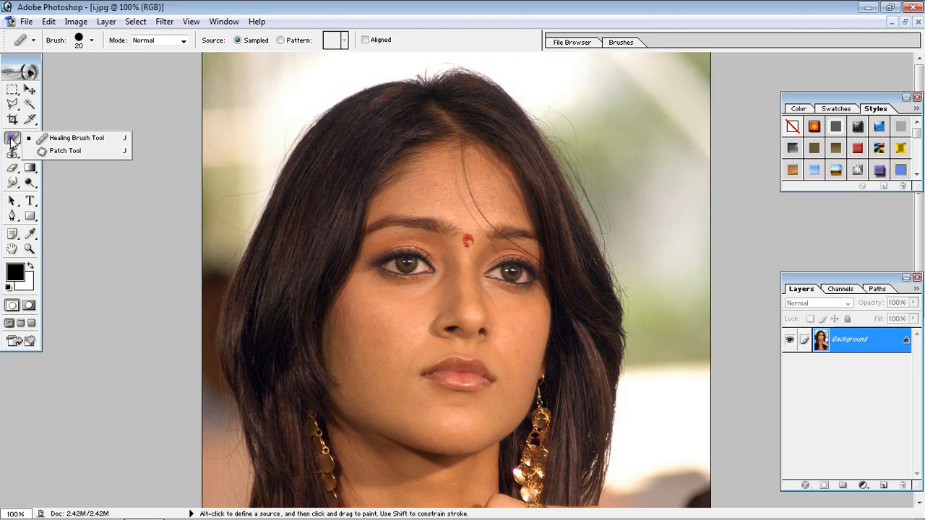
{"action": "left_click", "coordinate": [66, 151]}
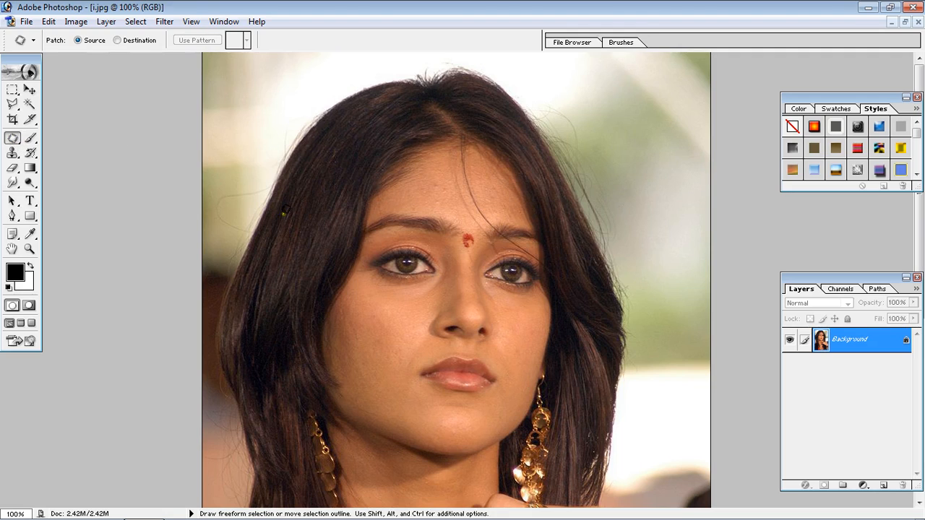
{"action": "mouse_move", "coordinate": [465, 246]}
{"action": "left_mouse_down"}
{"action": "mouse_move", "coordinate": [477, 246]}
{"action": "mouse_move", "coordinate": [474, 225]}
{"action": "mouse_move", "coordinate": [461, 231]}
{"action": "mouse_move", "coordinate": [466, 250]}
{"action": "left_mouse_up"}
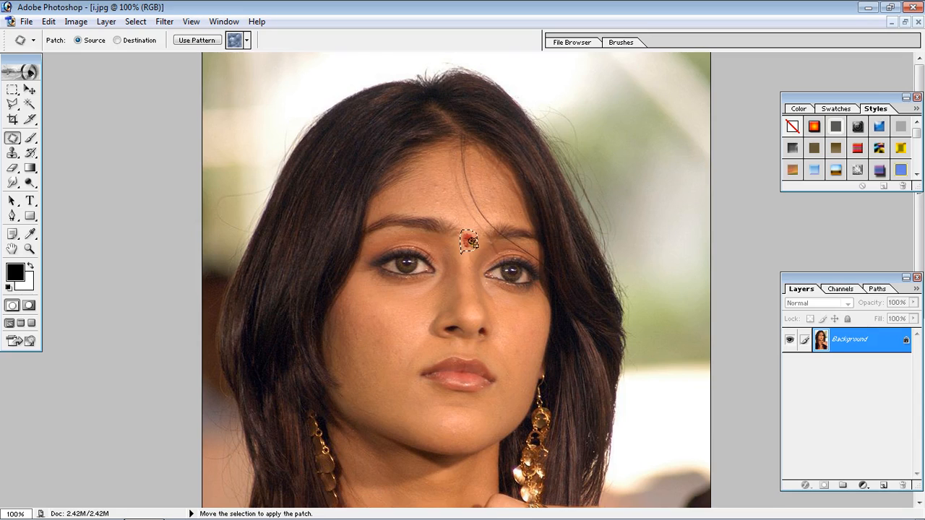
{"action": "left_click_drag", "start_coordinate": [470, 241], "coordinate": [472, 223]}
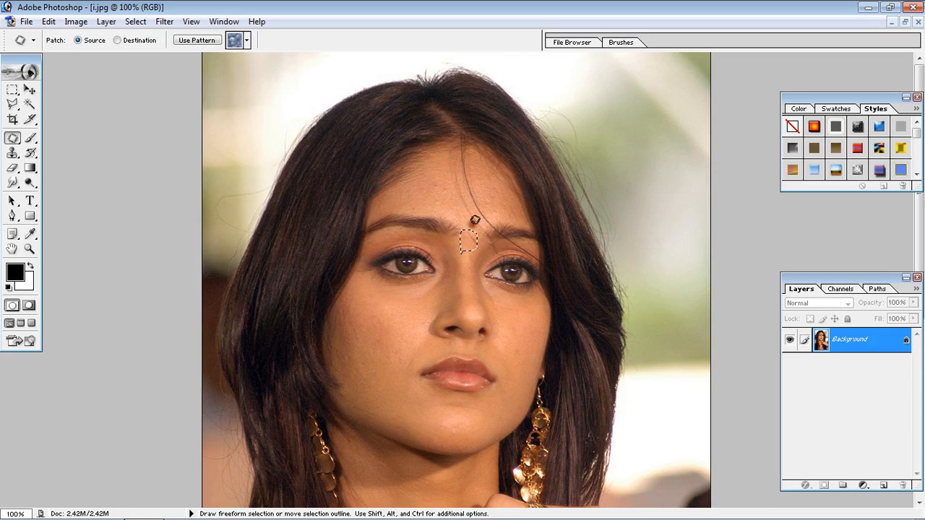
{"action": "key", "text": "ctrl+d"}
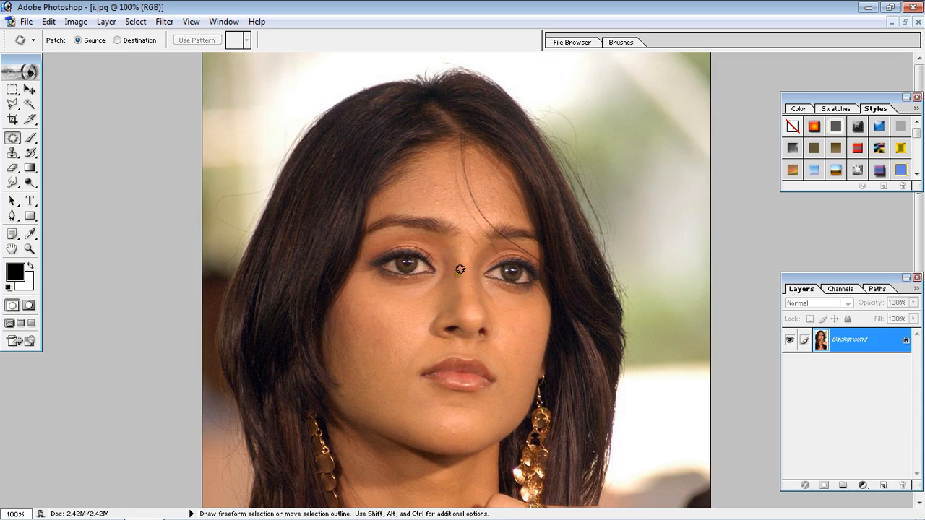
Undo the bindi patch and clear the selection around it.
{"action": "key", "text": "ctrl+alt+z"}
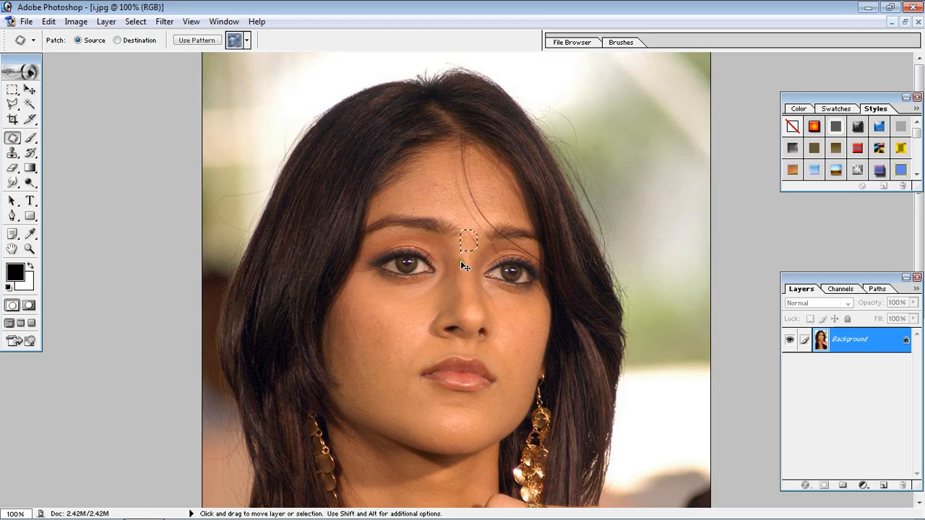
{"action": "key", "text": "ctrl+alt+z"}
{"action": "key", "text": "ctrl+d"}
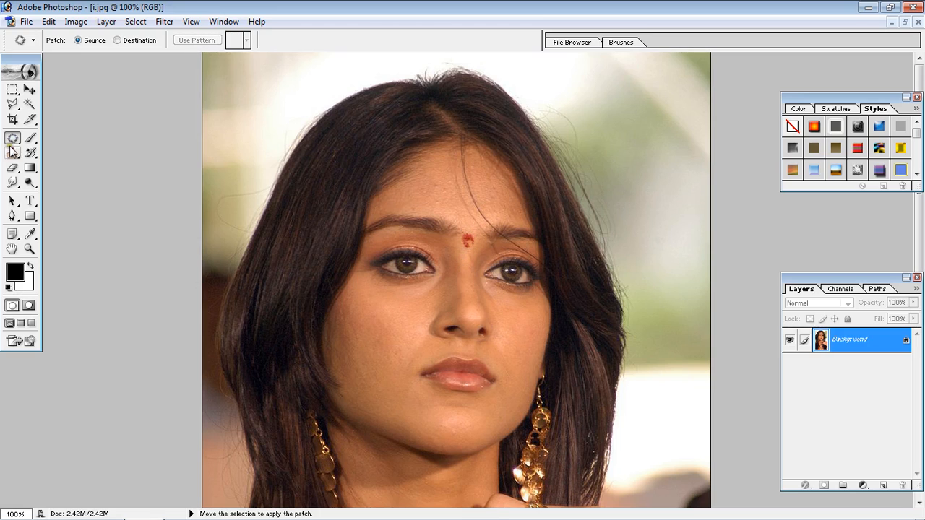
Remove the bindi again with the Patch Tool, replacing it with skin from just above, and clear the selection.
{"action": "left_click_drag", "start_coordinate": [12, 146], "coordinate": [62, 149]}
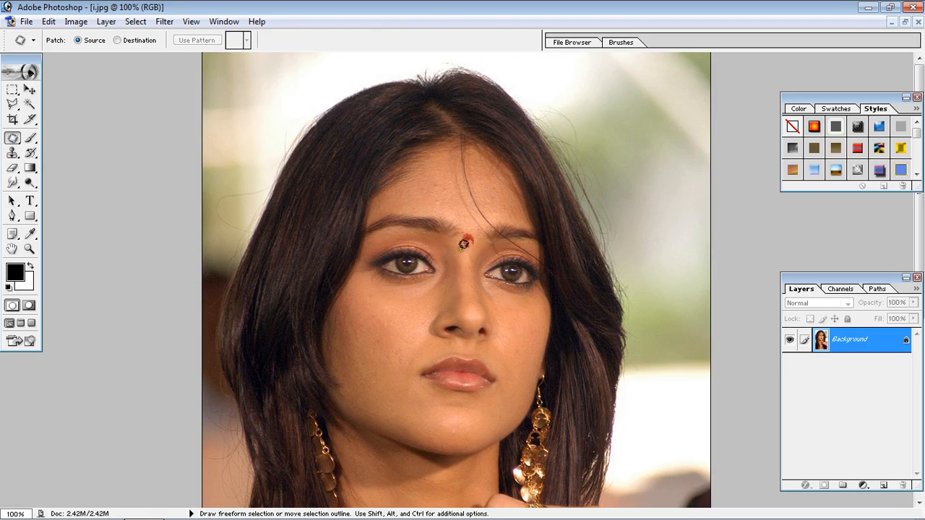
{"action": "mouse_move", "coordinate": [463, 245]}
{"action": "left_mouse_down"}
{"action": "mouse_move", "coordinate": [471, 251]}
{"action": "mouse_move", "coordinate": [480, 232]}
{"action": "mouse_move", "coordinate": [464, 230]}
{"action": "mouse_move", "coordinate": [467, 244]}
{"action": "left_mouse_up"}
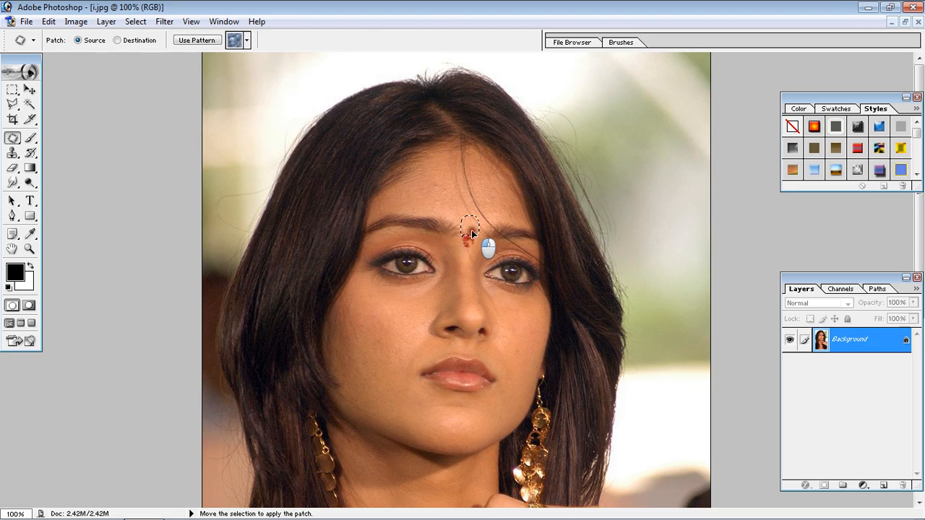
{"action": "left_click_drag", "start_coordinate": [472, 227], "coordinate": [472, 226]}
{"action": "key", "text": "ctrl+d"}
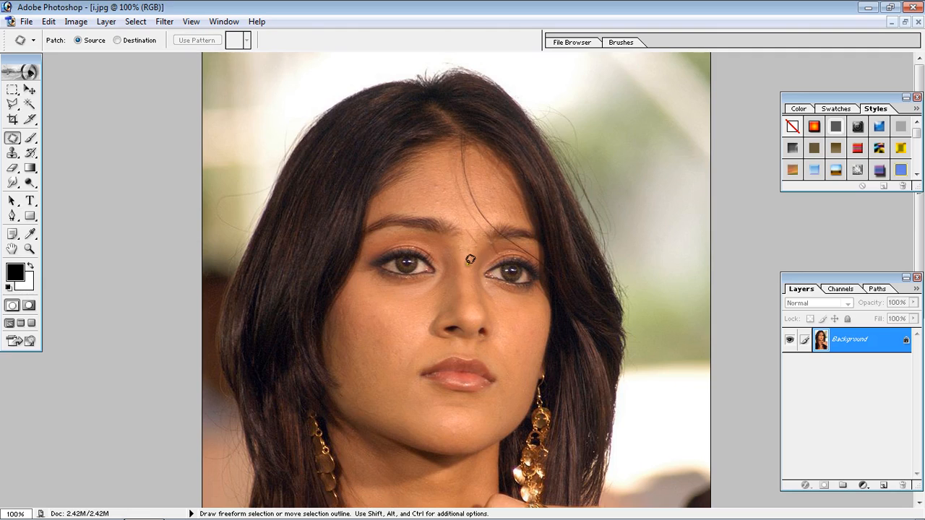
Patch the skin on the nose bridge between the eyes with nearby clean skin and clear the selection.
{"action": "mouse_move", "coordinate": [474, 240]}
{"action": "left_mouse_down"}
{"action": "mouse_move", "coordinate": [479, 247]}
{"action": "mouse_move", "coordinate": [481, 235]}
{"action": "mouse_move", "coordinate": [465, 229]}
{"action": "mouse_move", "coordinate": [472, 259]}
{"action": "left_mouse_up"}
{"action": "key", "text": "ctrl+d"}
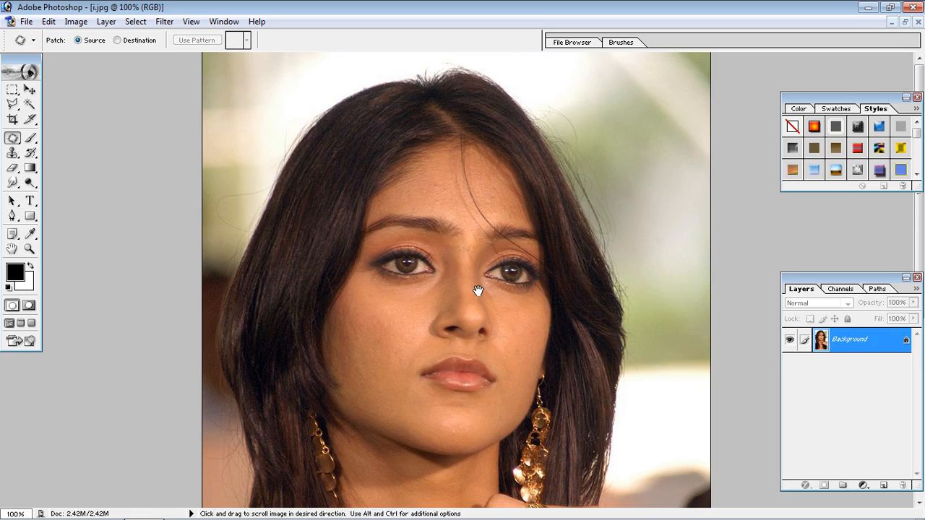
Try the Patch Tool on each eye in turn, replacing it with nearby facial skin and clearing each selection.
{"action": "scroll", "coordinate": [475, 295], "scroll_direction": "down", "scroll_amount": 3}
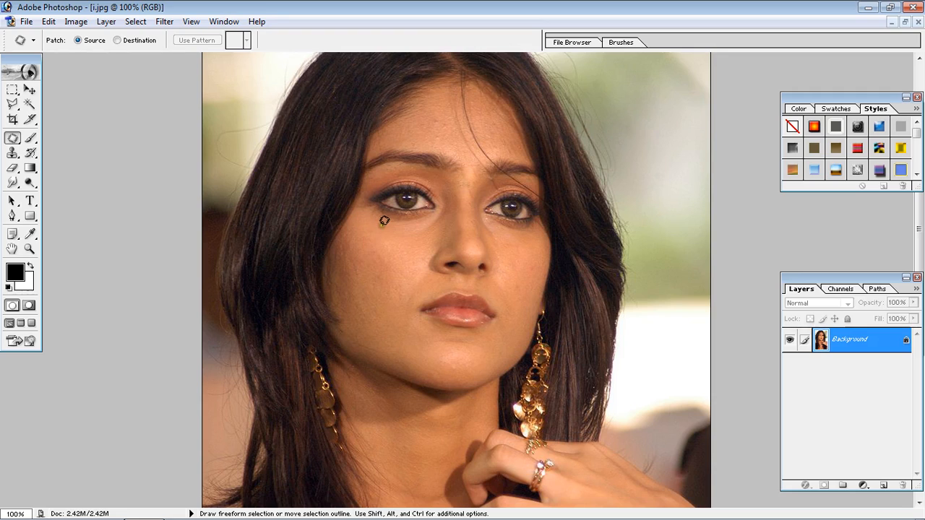
{"action": "mouse_move", "coordinate": [384, 221]}
{"action": "left_mouse_down"}
{"action": "mouse_move", "coordinate": [426, 224]}
{"action": "mouse_move", "coordinate": [440, 215]}
{"action": "mouse_move", "coordinate": [444, 186]}
{"action": "mouse_move", "coordinate": [428, 169]}
{"action": "mouse_move", "coordinate": [378, 174]}
{"action": "mouse_move", "coordinate": [367, 198]}
{"action": "mouse_move", "coordinate": [367, 211]}
{"action": "mouse_move", "coordinate": [396, 229]}
{"action": "mouse_move", "coordinate": [419, 194]}
{"action": "mouse_move", "coordinate": [410, 248]}
{"action": "left_mouse_up"}
{"action": "key", "text": "ctrl+d"}
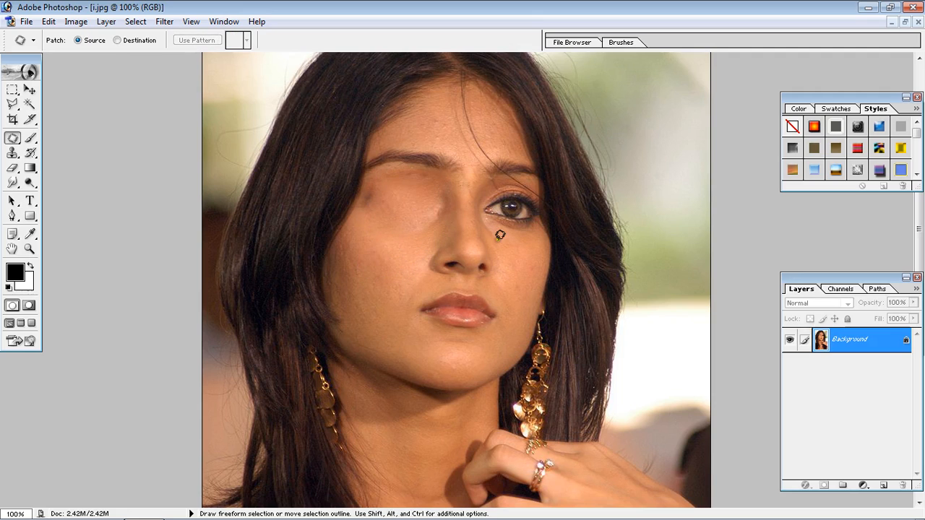
{"action": "mouse_move", "coordinate": [498, 237]}
{"action": "left_mouse_down"}
{"action": "mouse_move", "coordinate": [544, 228]}
{"action": "mouse_move", "coordinate": [546, 210]}
{"action": "mouse_move", "coordinate": [530, 186]}
{"action": "mouse_move", "coordinate": [482, 186]}
{"action": "mouse_move", "coordinate": [496, 235]}
{"action": "mouse_move", "coordinate": [513, 215]}
{"action": "mouse_move", "coordinate": [511, 252]}
{"action": "left_mouse_up"}
{"action": "key", "text": "ctrl+d"}
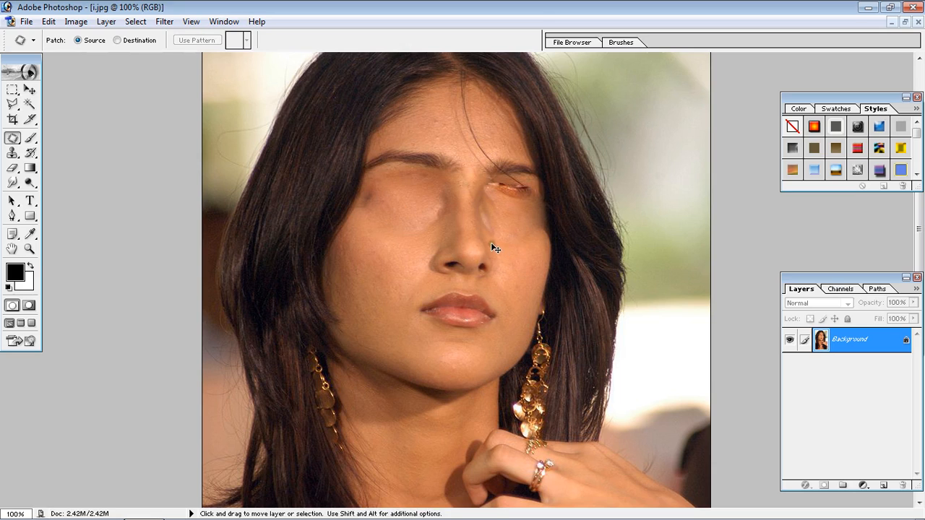
Undo the patches over both eyes, stepping back through their selections.
{"action": "key", "text": "ctrl+z"}
{"action": "key", "text": "ctrl+alt+z"}
{"action": "key", "text": "ctrl+alt+z"}
{"action": "key", "text": "ctrl+alt+z"}
{"action": "key", "text": "ctrl+alt+z"}
{"action": "key", "text": "ctrl+alt+z"}
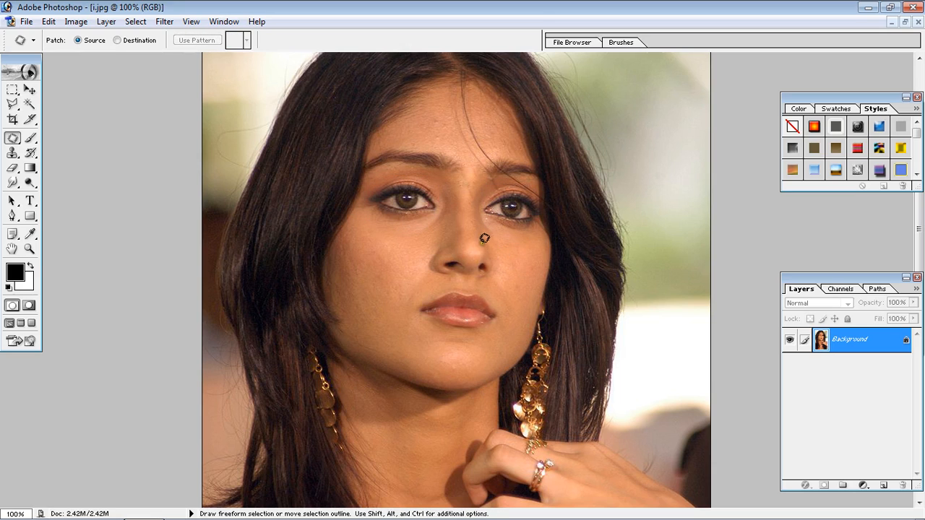
Review the open portraits ilia.jpg, ili.jpg and i.jpg in turn, finishing on ila.jpg.
{"action": "key", "text": "ctrl+Tab"}
{"action": "key", "text": "ctrl+Tab"}
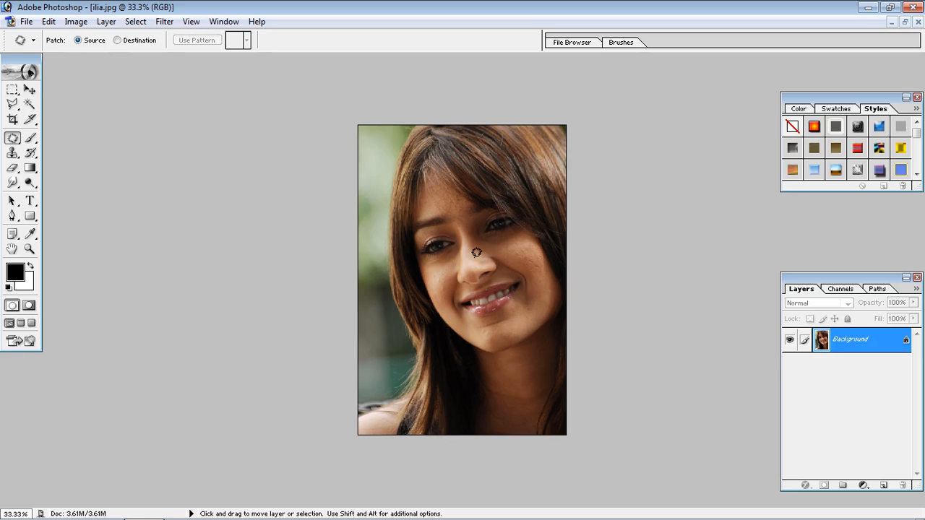
{"action": "key", "text": "ctrl+Tab"}
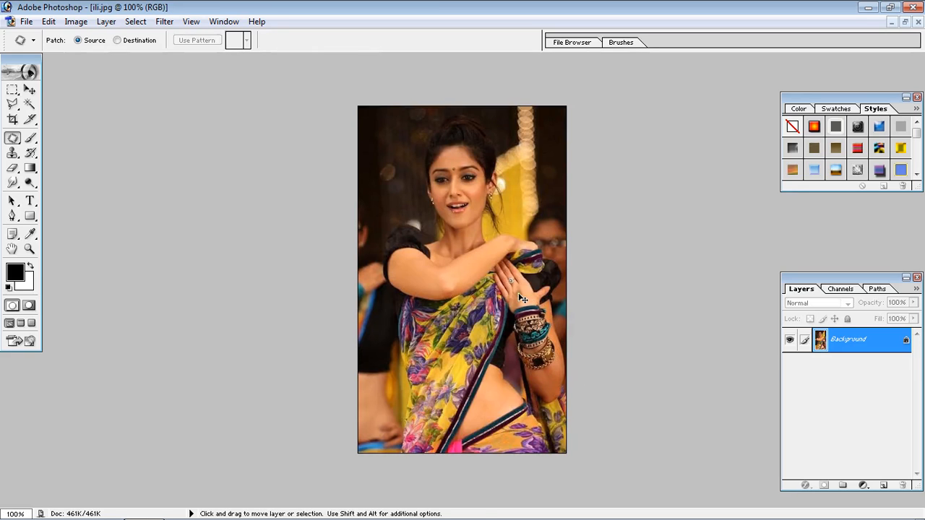
{"action": "key", "text": "ctrl+Tab"}
{"action": "key", "text": "ctrl+Tab"}
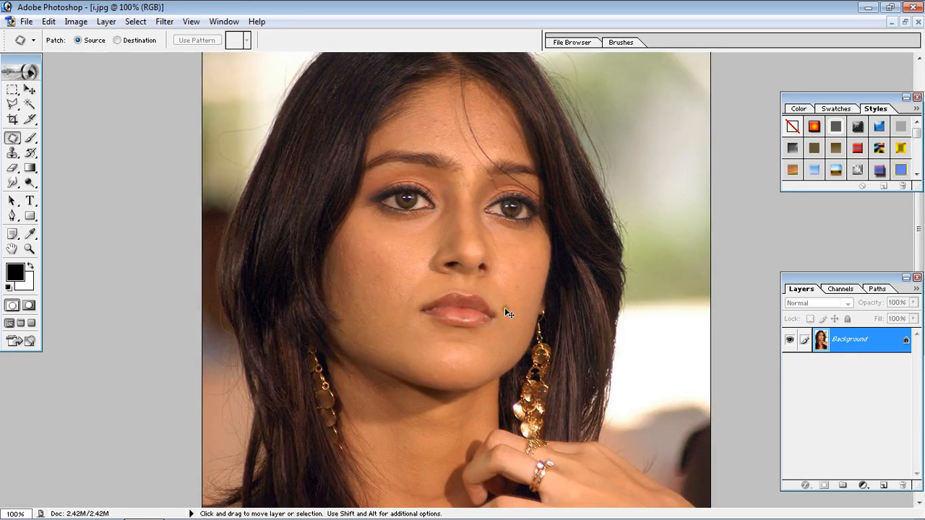
{"action": "key", "text": "ctrl+Tab"}
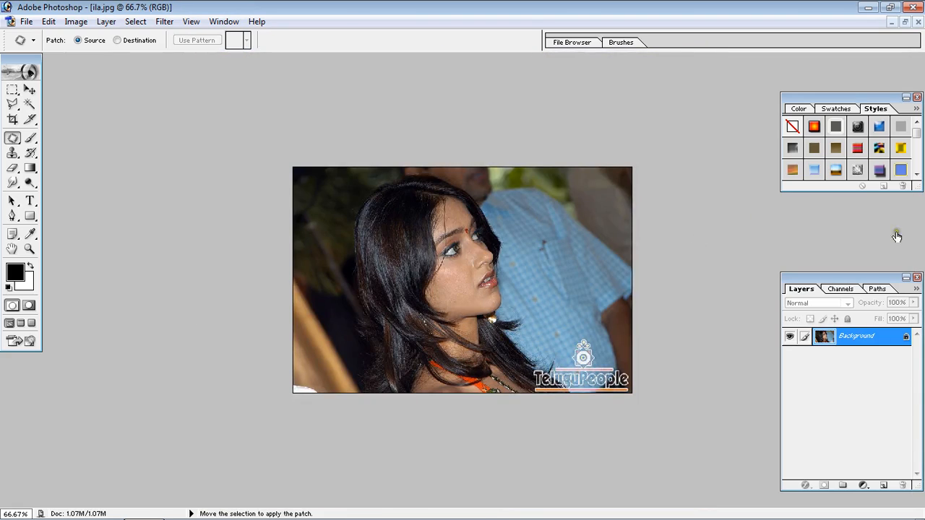
Switch from the Patch Tool to the Brush Tool and minimize the program window.
{"action": "left_click_drag", "start_coordinate": [12, 139], "coordinate": [65, 149]}
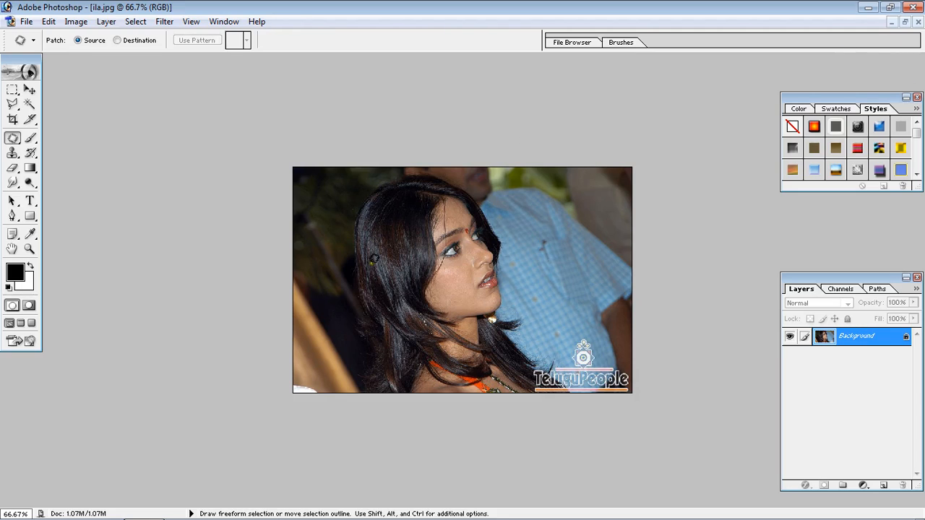
{"action": "left_click_drag", "start_coordinate": [30, 138], "coordinate": [94, 144]}
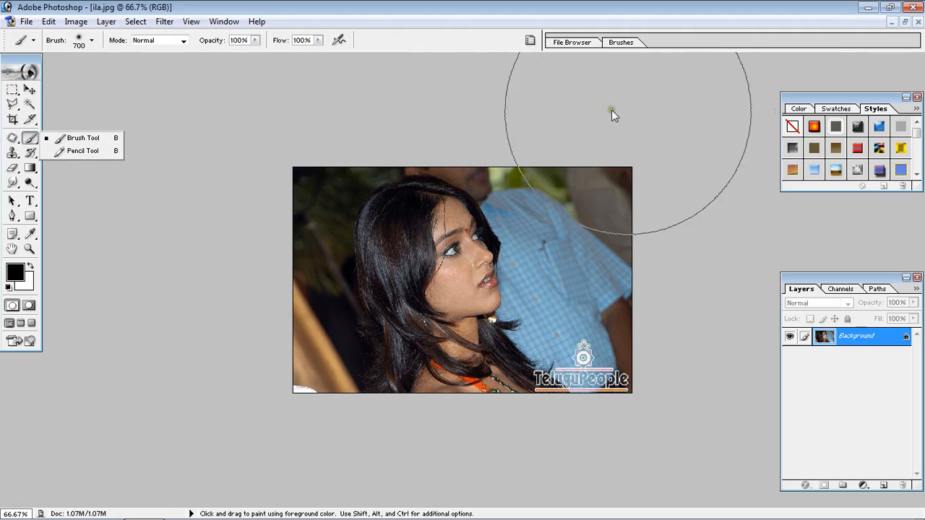
{"action": "left_click", "coordinate": [870, 8]}
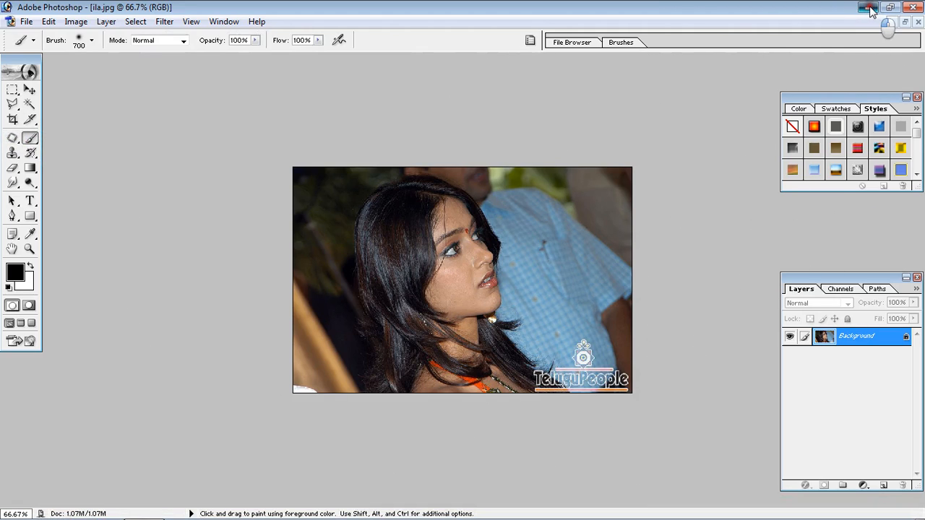